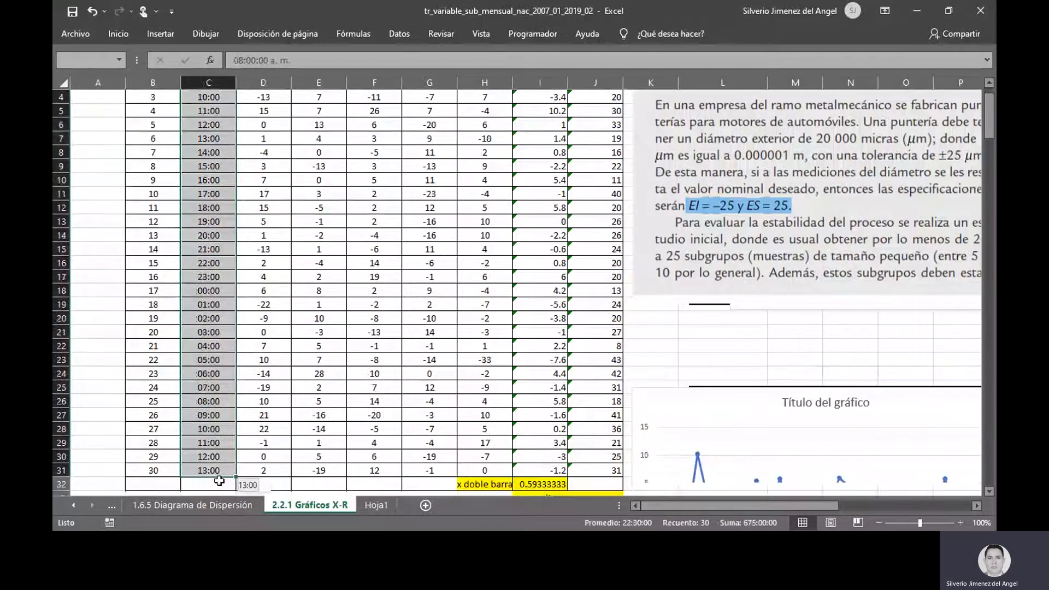
# - Copy the selected hourly times from Excel into Minitab's HORA column starting at row 1, using the replace active cell option
pyautogui.hotkey('ctrl', 'c')
pyautogui.hotkey('alt', 'Tab')
pyautogui.click(226, 337)
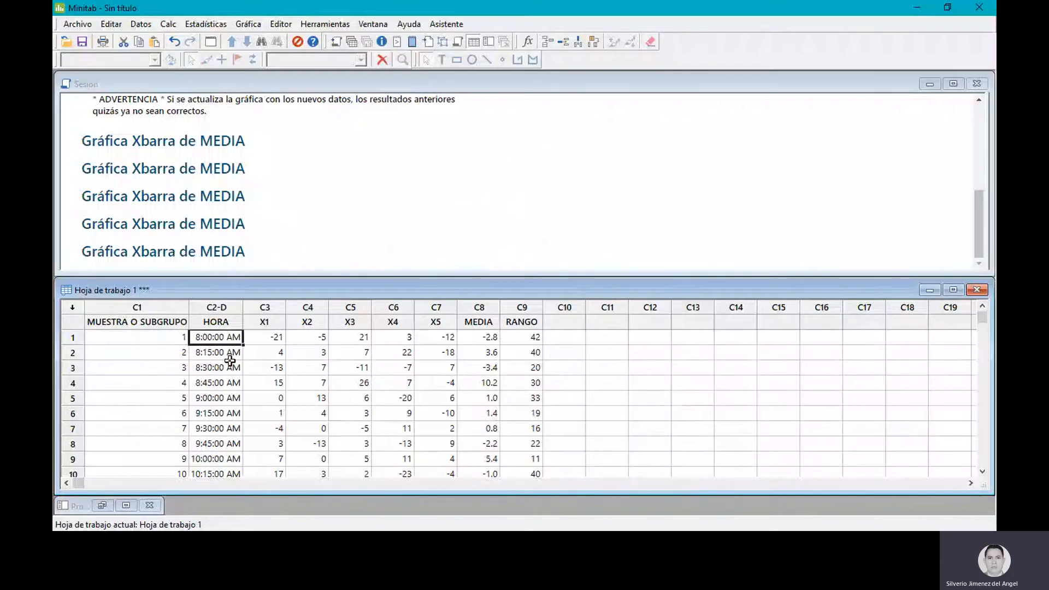
pyautogui.hotkey('ctrl', 'v')
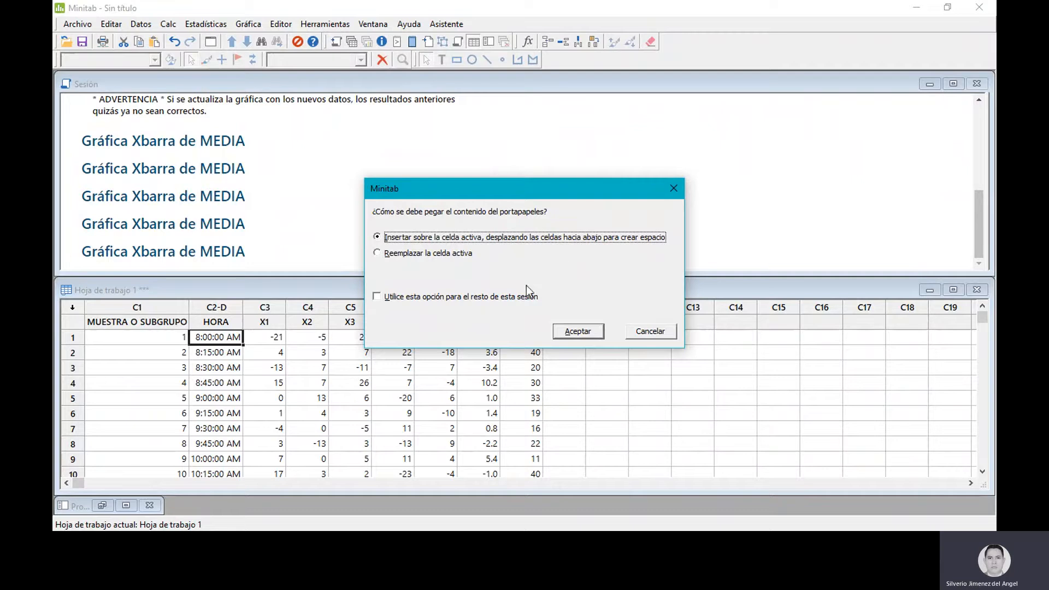
pyautogui.click(378, 253)
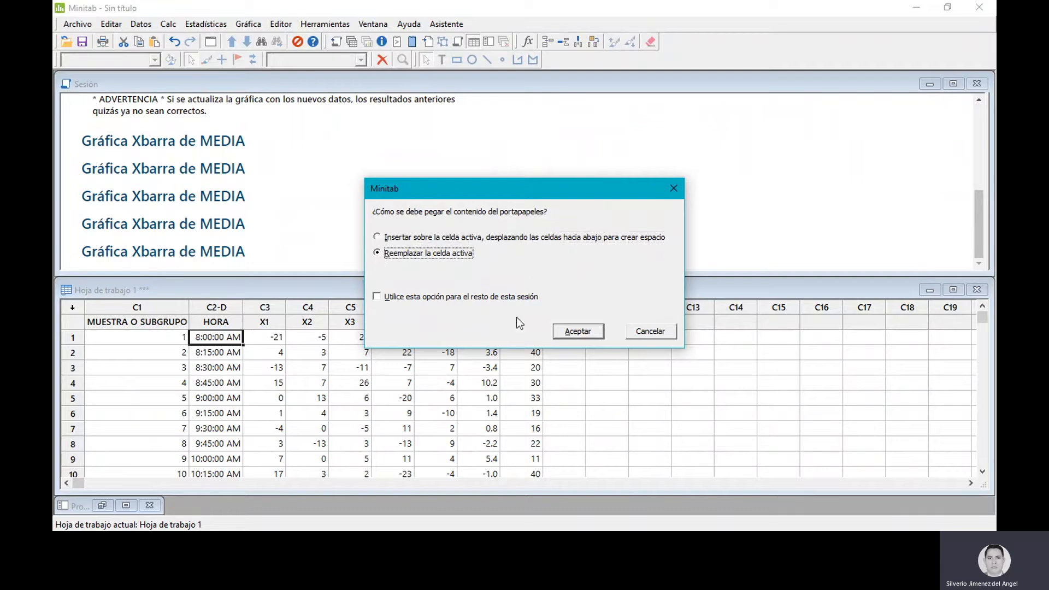
pyautogui.click(572, 332)
# - Delete the leftover times in the HORA column from row 31 downward and check the remaining rows
pyautogui.scroll(-4, 528, 354)
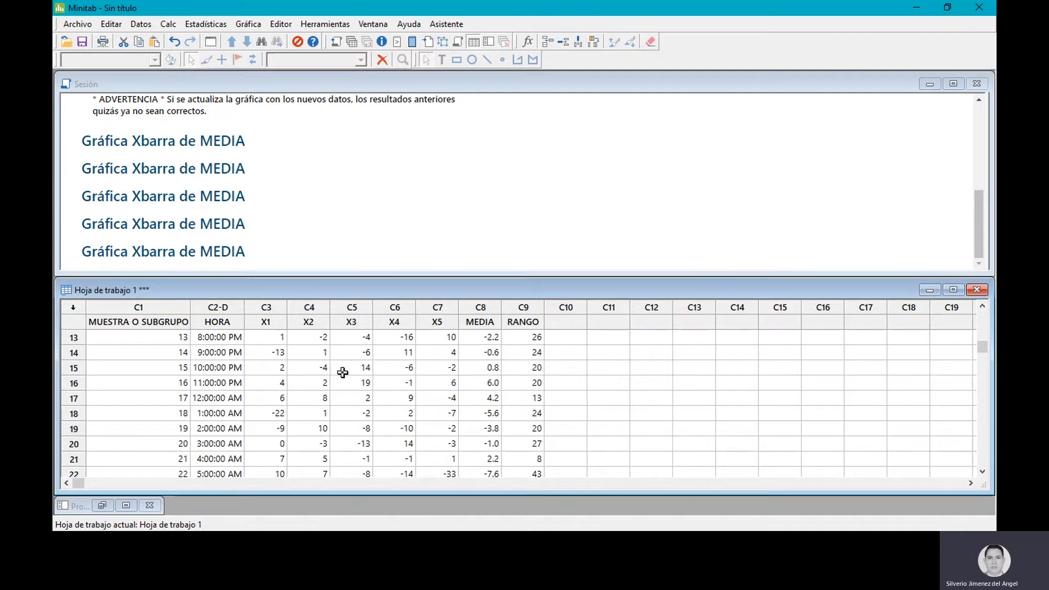
pyautogui.scroll(-7, 276, 395)
pyautogui.scroll(2, 267, 399)
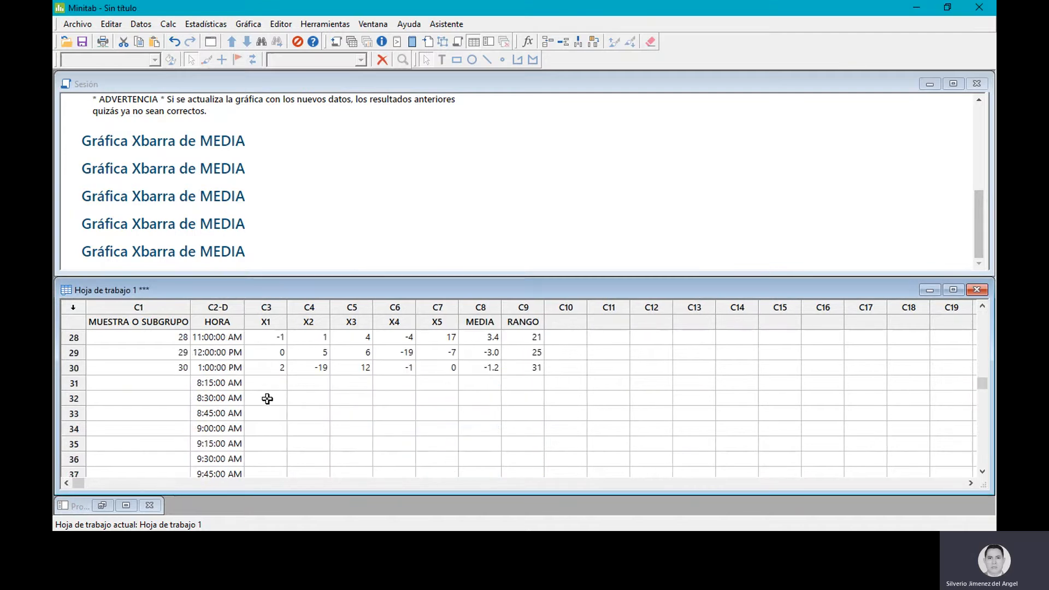
pyautogui.moveTo(219, 384); pyautogui.dragTo(225, 517)
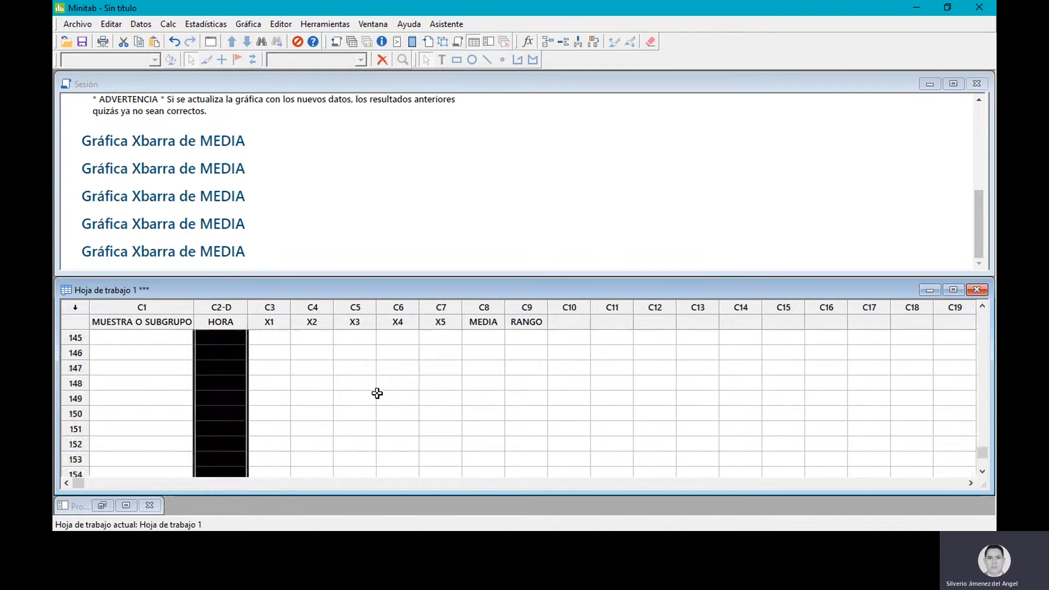
pyautogui.press('Delete')
pyautogui.scroll(8, 447, 403)
pyautogui.scroll(2, 433, 419)
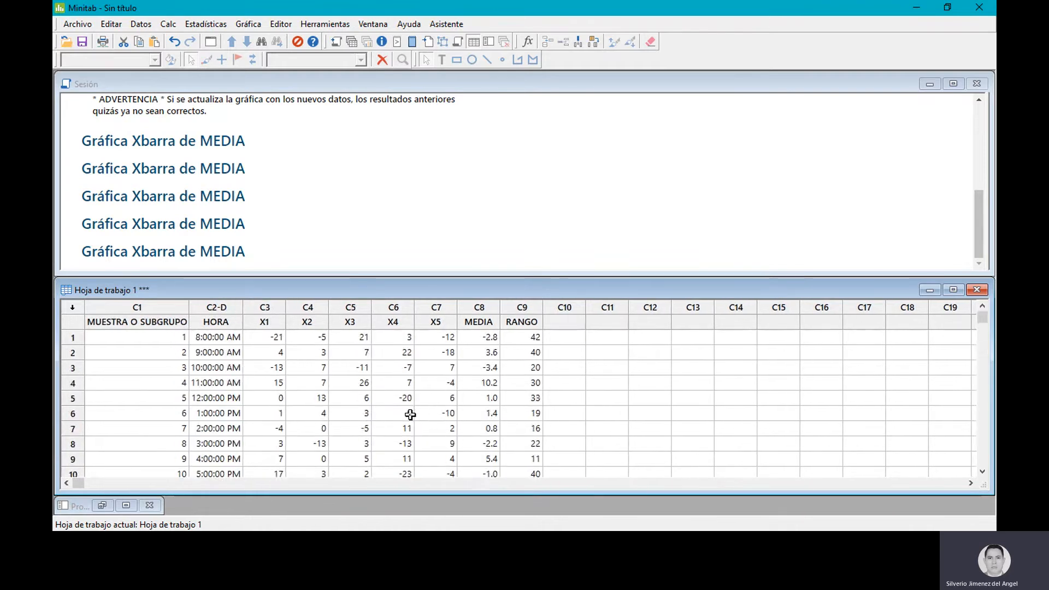
pyautogui.scroll(-6, 405, 417)
pyautogui.scroll(-2, 406, 416)
pyautogui.click(324, 443)
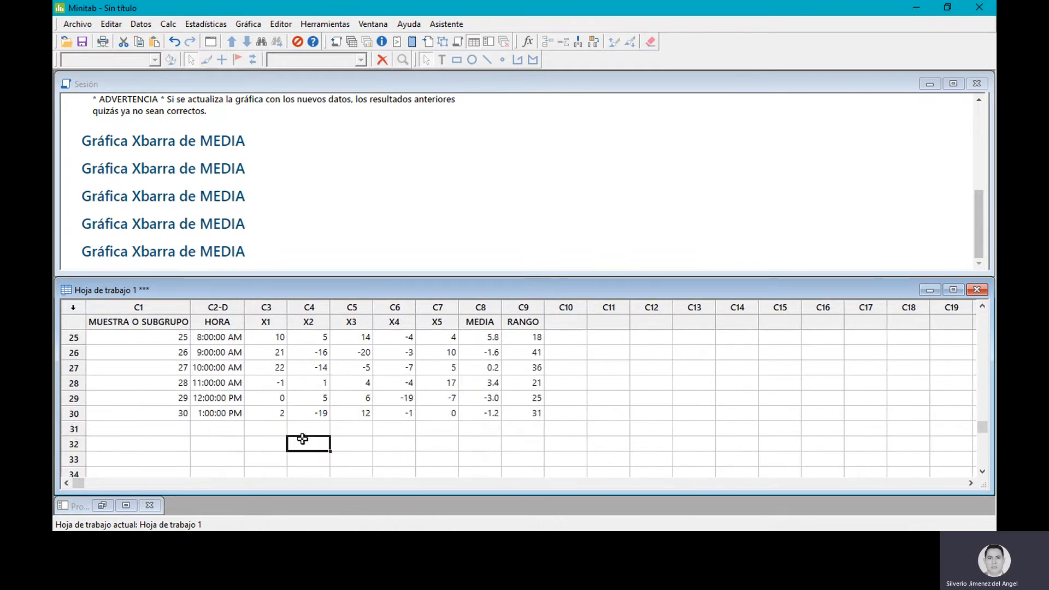
pyautogui.scroll(8, 225, 415)
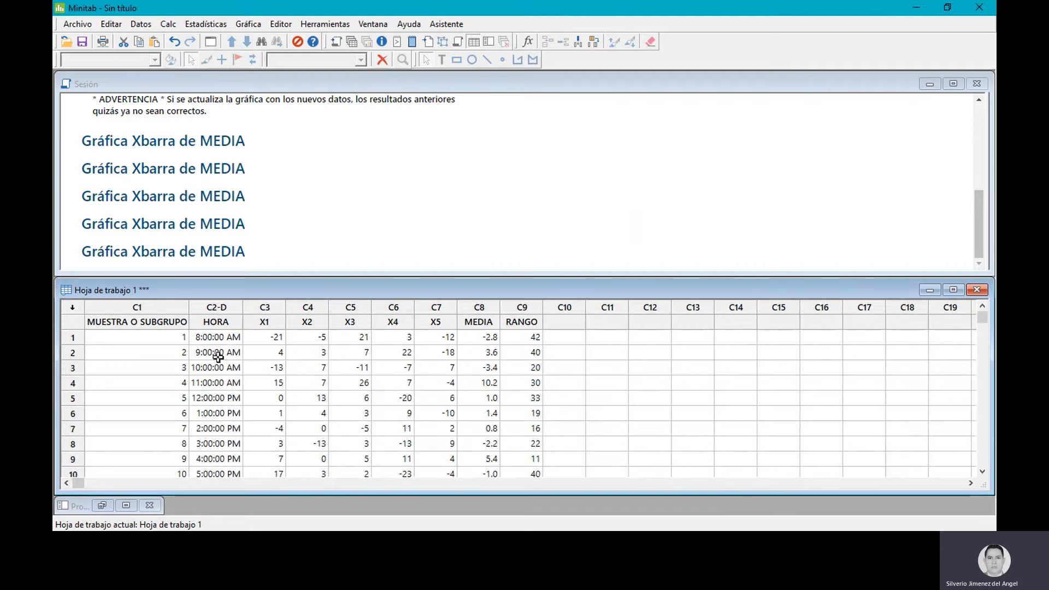
# - Start an Xbarra-R control chart for subgroups, with each subgroup's observations in a row of columns
pyautogui.click(575, 341)
pyautogui.moveTo(339, 230)
pyautogui.click(206, 24)
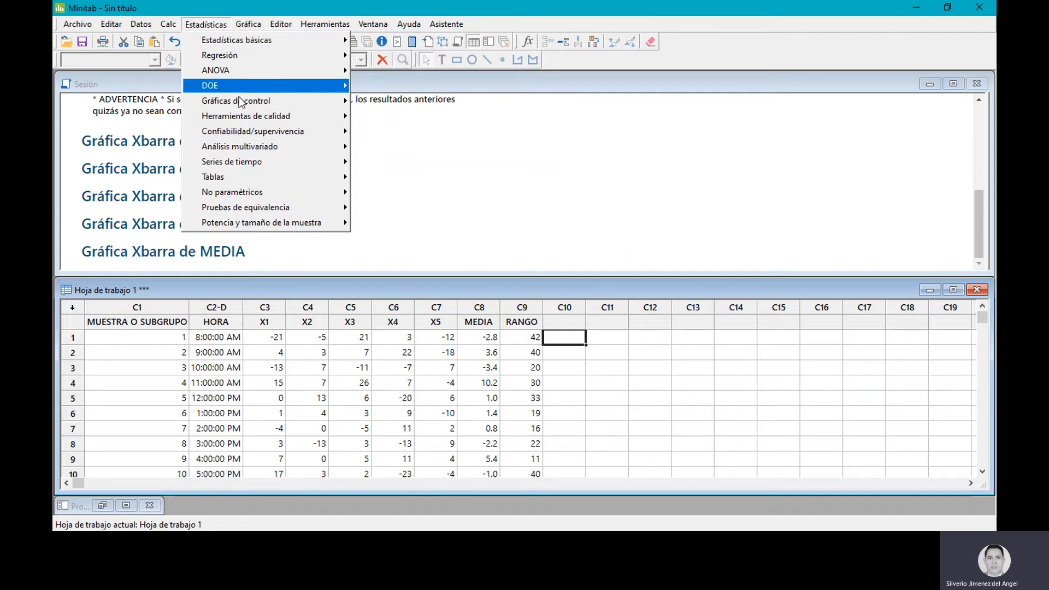
pyautogui.moveTo(244, 100)
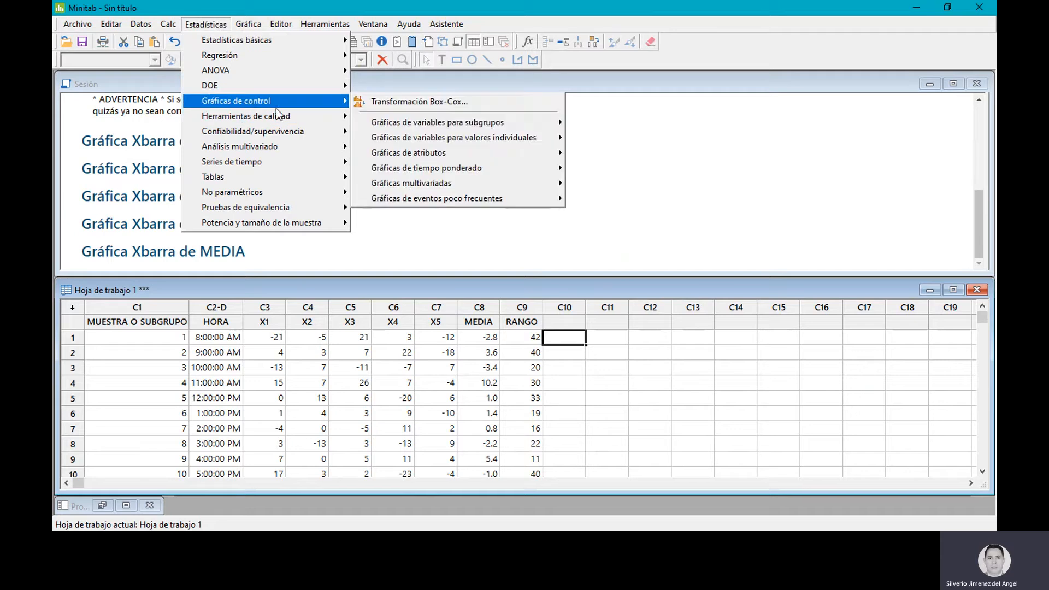
pyautogui.moveTo(384, 140)
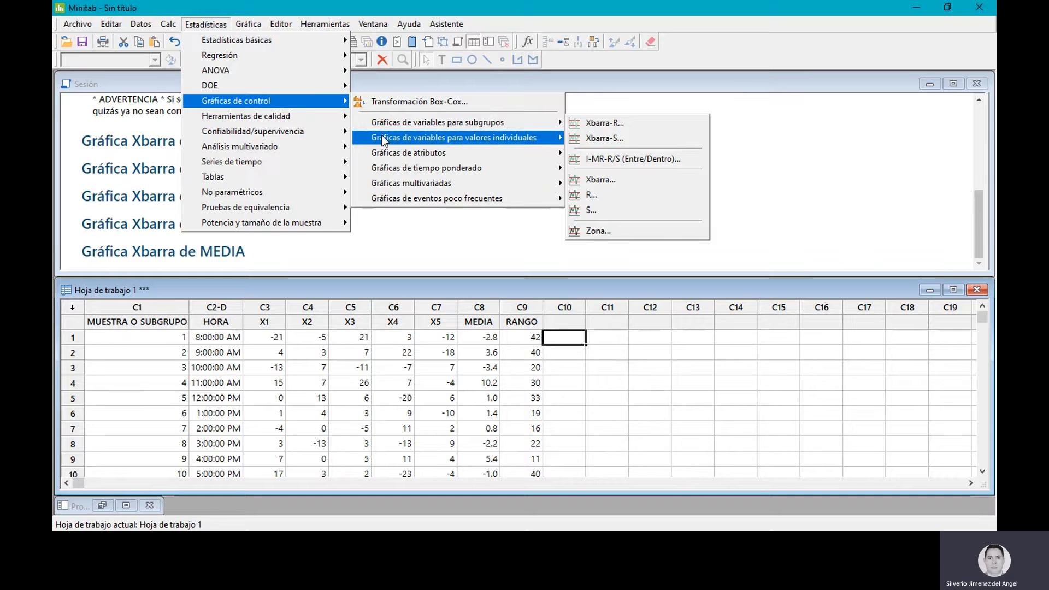
pyautogui.moveTo(451, 126)
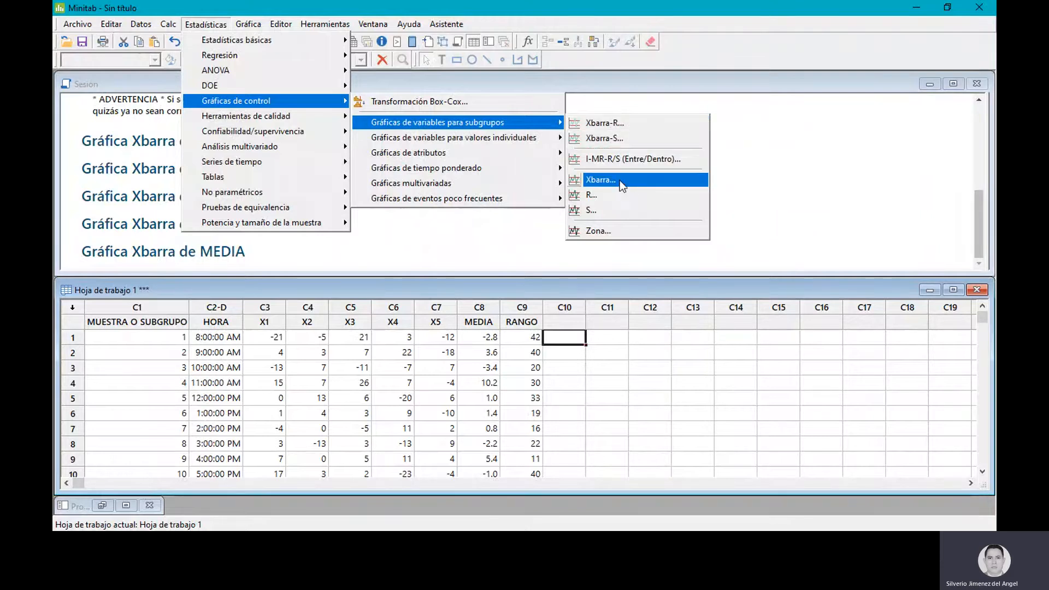
pyautogui.click(627, 124)
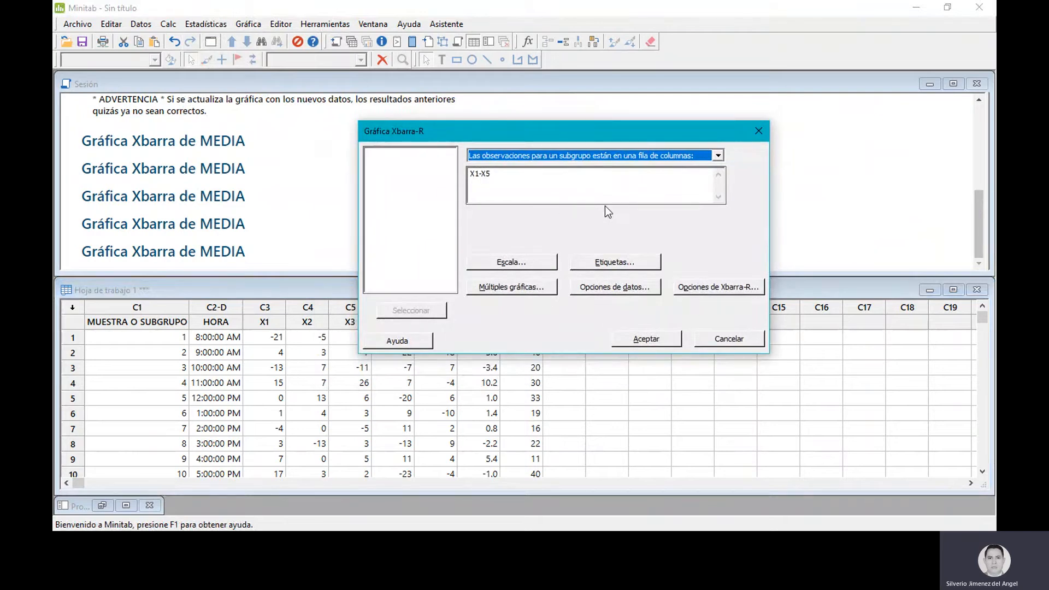
pyautogui.click(719, 155)
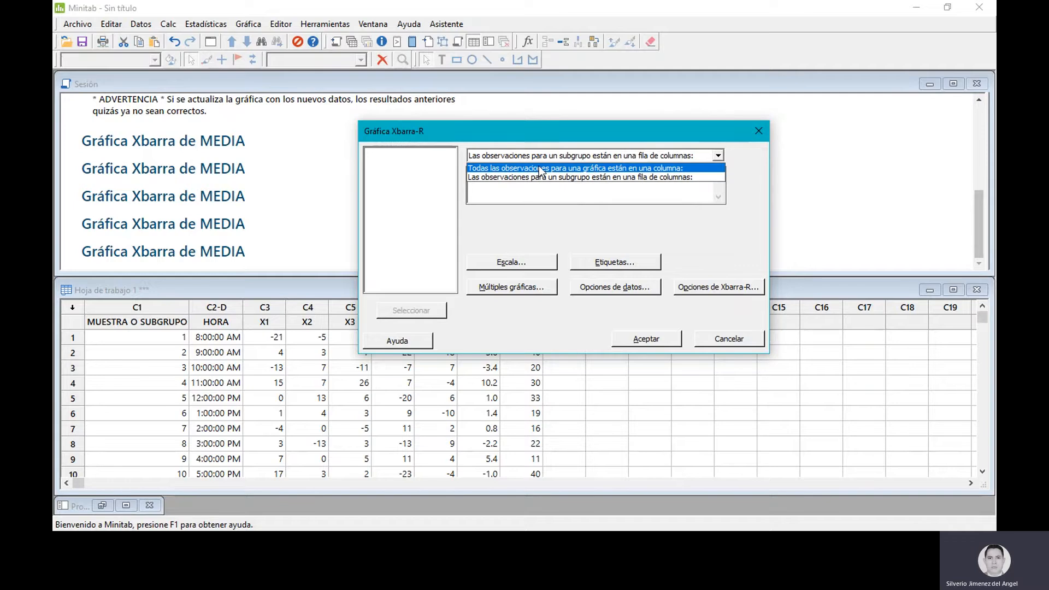
pyautogui.click(592, 133)
pyautogui.moveTo(588, 136); pyautogui.dragTo(762, 113)
pyautogui.click(893, 133)
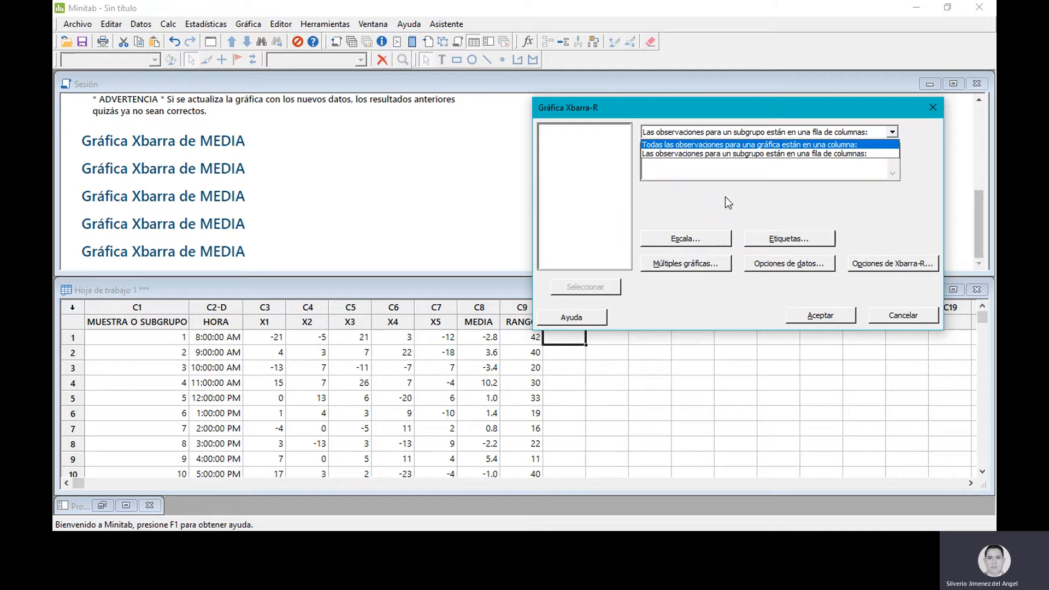
pyautogui.click(750, 153)
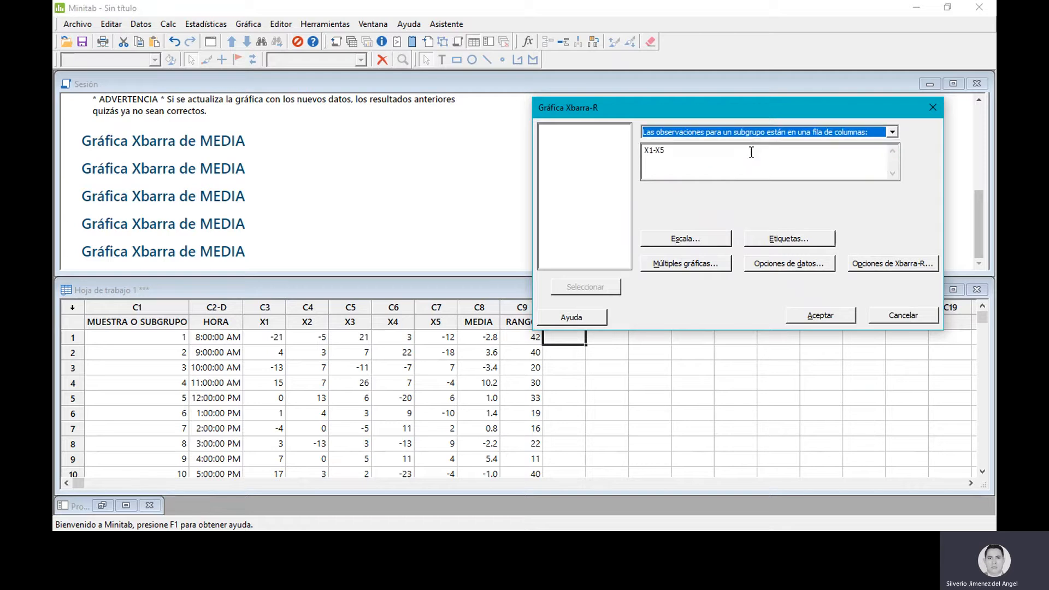
# - Clear the chart's variable entry and select columns X1 through X5 again as the subgroup observations
pyautogui.click(744, 159)
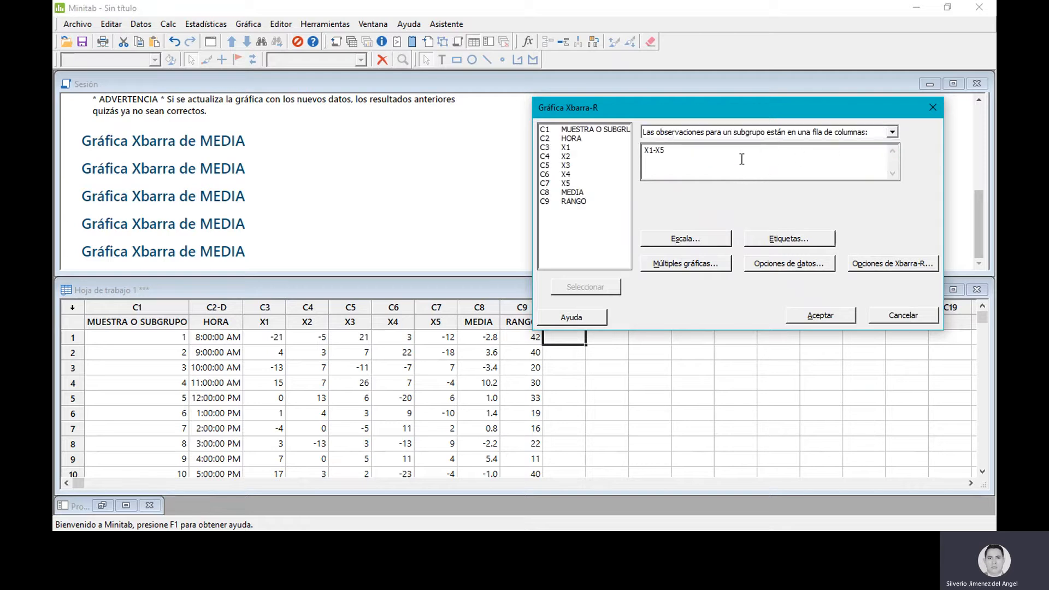
pyautogui.press('BackSpace')
pyautogui.press('BackSpace')
pyautogui.press('BackSpace')
pyautogui.press('BackSpace')
pyautogui.press('BackSpace')
pyautogui.moveTo(578, 148); pyautogui.dragTo(574, 183)
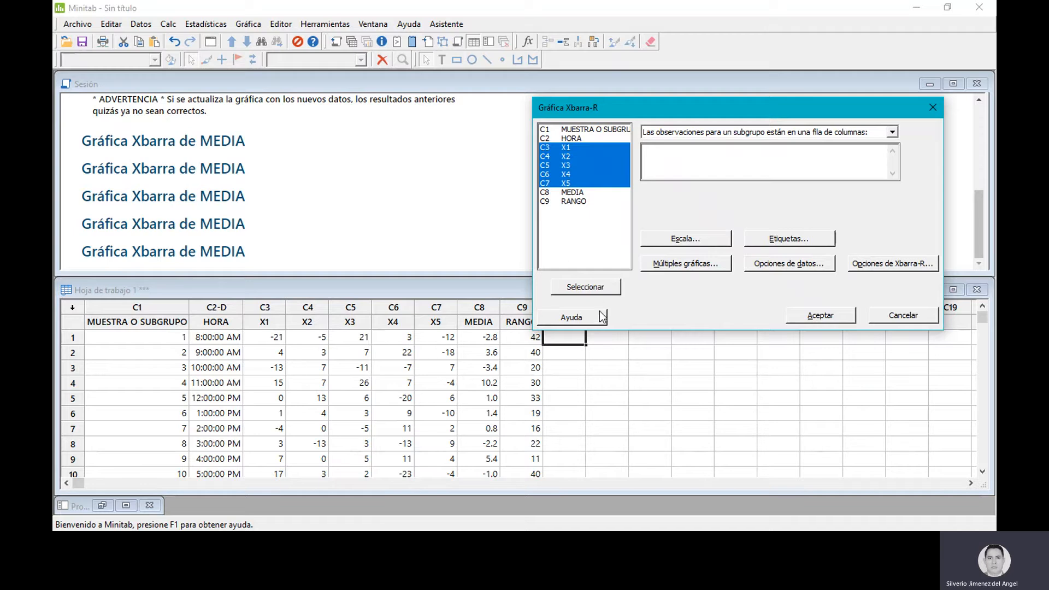
pyautogui.click(585, 287)
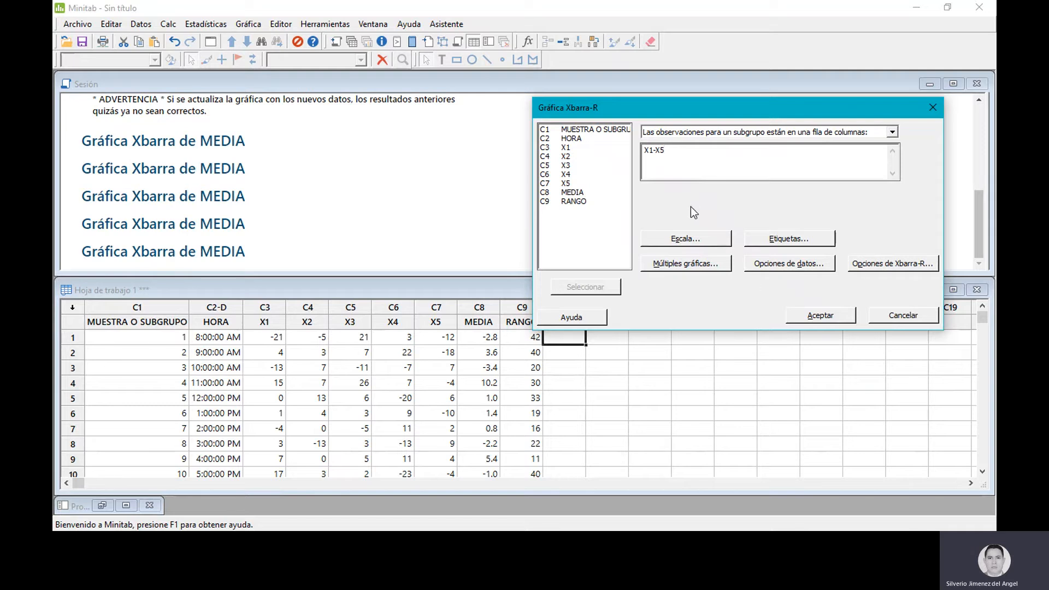
# - Label the chart with the title "XBARRA-R" and the first subtitle "Punterías"
pyautogui.click(780, 243)
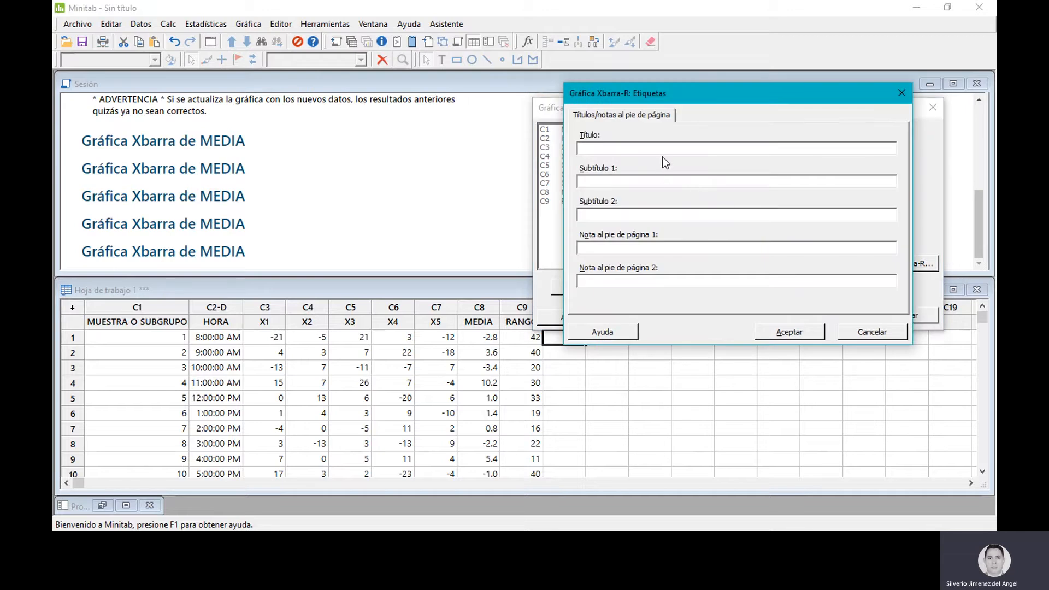
pyautogui.write('XBARRA-R punterias')
pyautogui.press('BackSpace')
pyautogui.press('BackSpace')
pyautogui.press('BackSpace')
pyautogui.press('BackSpace')
pyautogui.press('BackSpace')
pyautogui.press('BackSpace')
pyautogui.press('BackSpace')
pyautogui.press('BackSpace')
pyautogui.press('BackSpace')
pyautogui.write('Punterías')
pyautogui.click(785, 335)
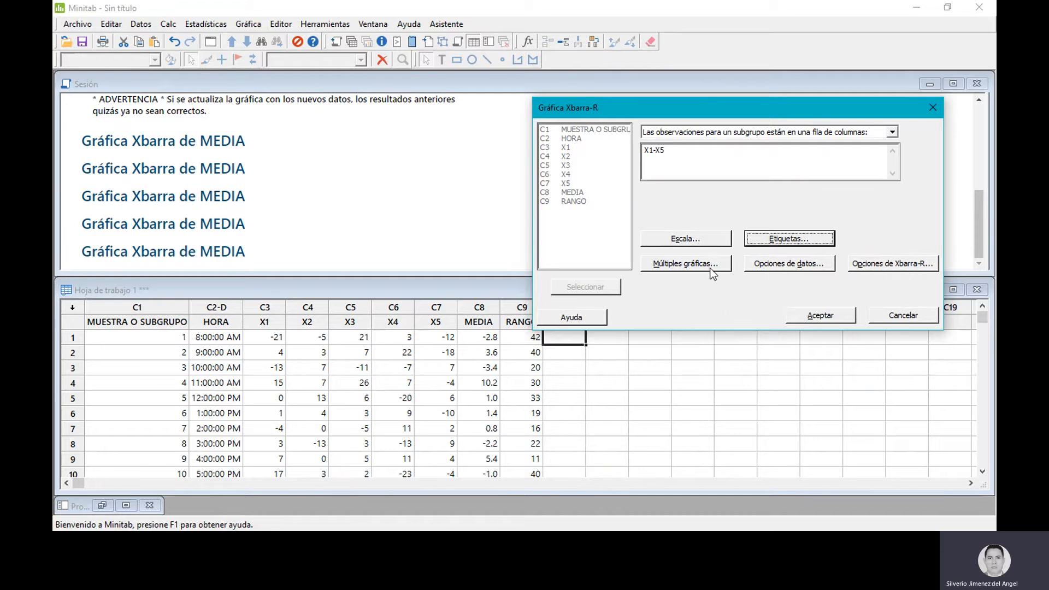
# - In the Xbarra-R options, add extra sigma limits at 1, 2 and 3 standard deviations
pyautogui.click(867, 267)
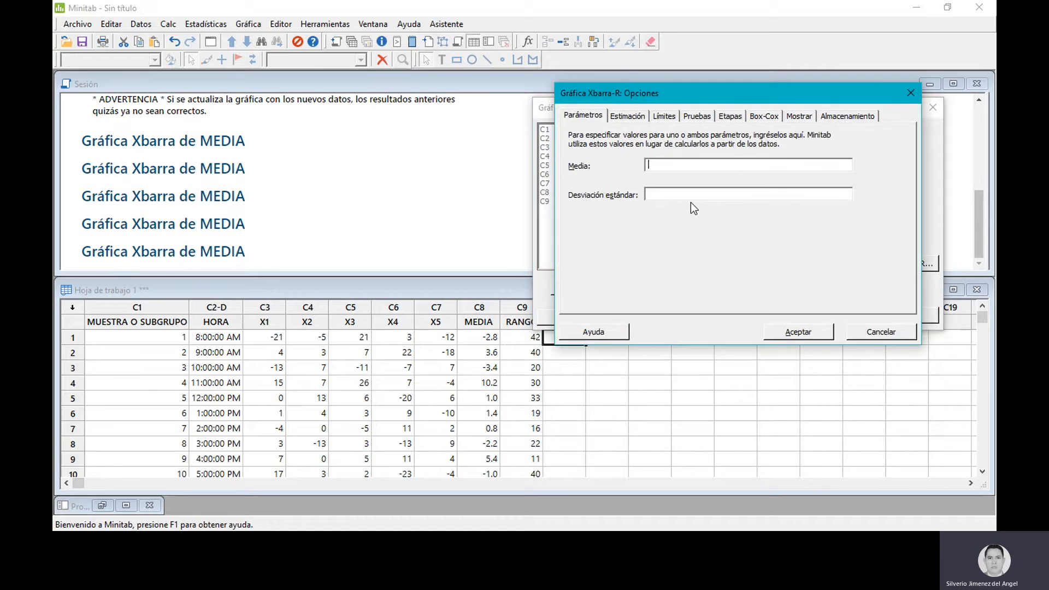
pyautogui.click(669, 118)
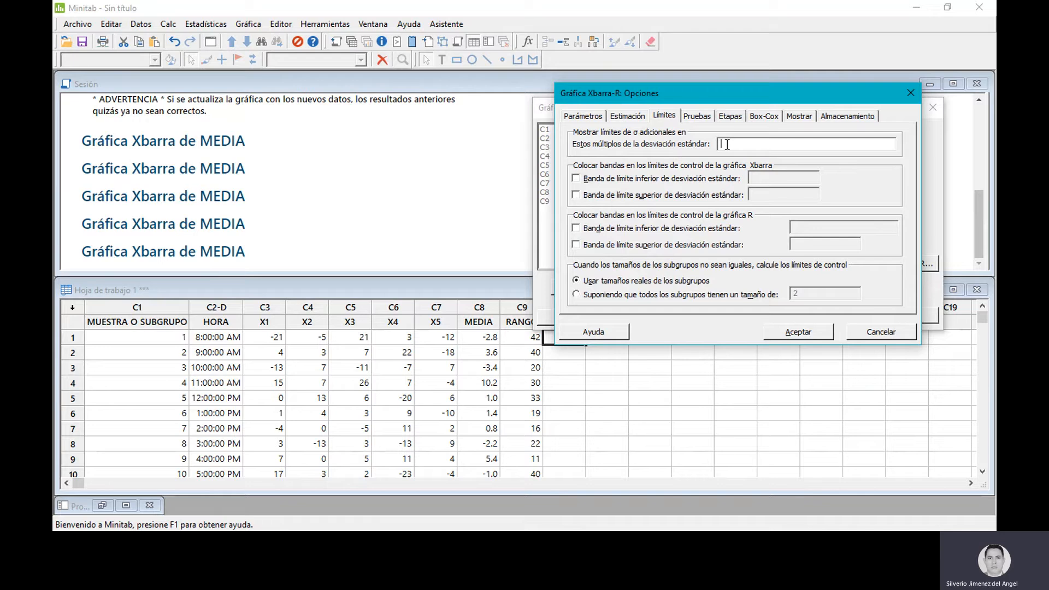
pyautogui.write('1 2 3')
pyautogui.press('BackSpace')
pyautogui.write(',')
pyautogui.press('BackSpace')
pyautogui.write(',')
pyautogui.press('BackSpace')
pyautogui.press('Left')
pyautogui.press('Left')
pyautogui.press('BackSpace')
pyautogui.doubleClick(737, 144)
# - Disable the special-cause tests for K consecutive points on the same side and K consecutive points within 1 standard deviation, and accept the options
pyautogui.click(695, 120)
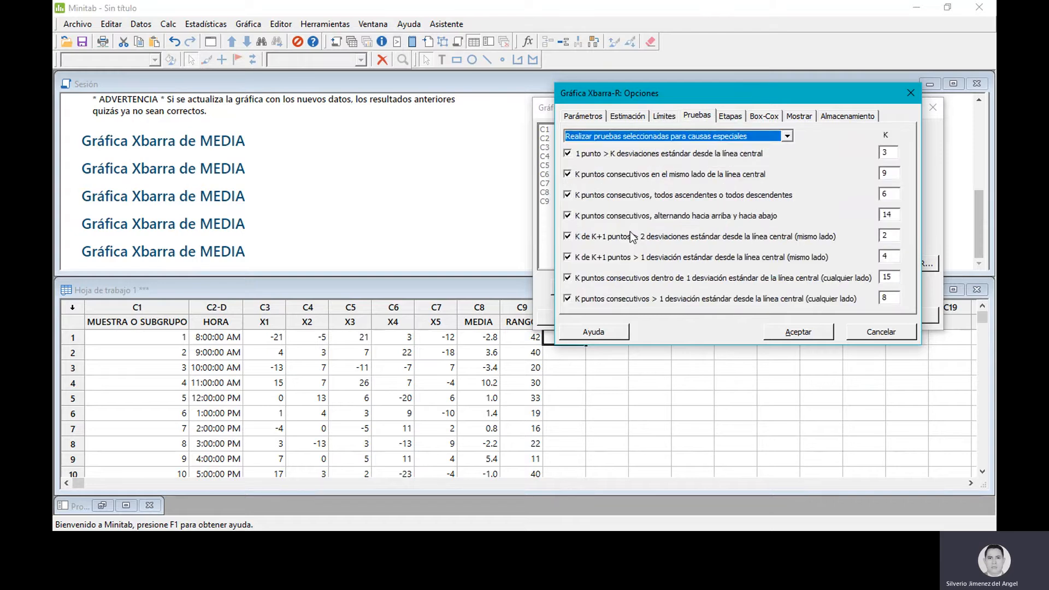
pyautogui.click(568, 175)
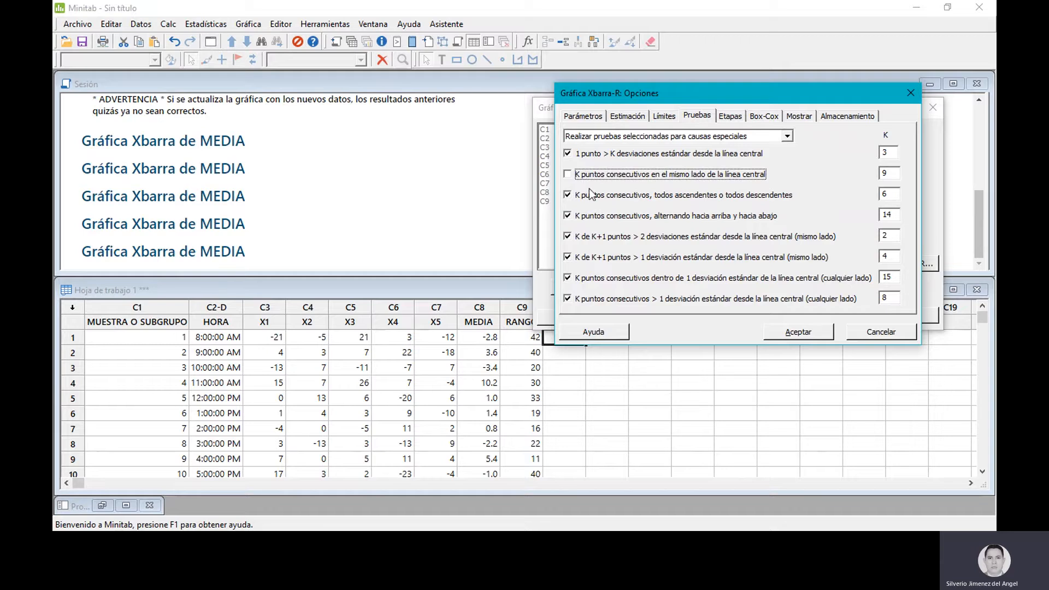
pyautogui.click(568, 278)
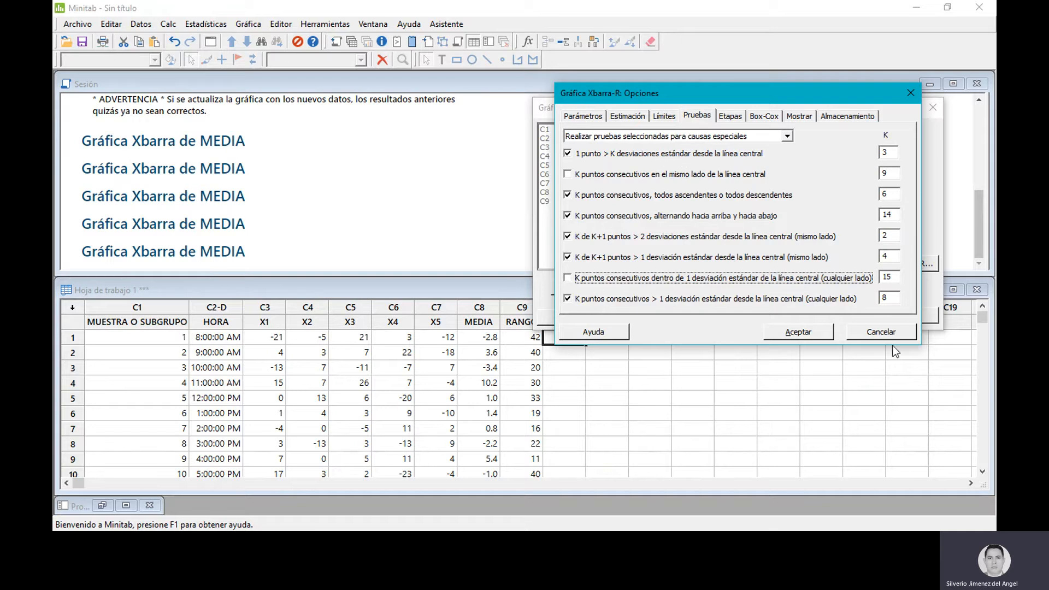
pyautogui.click(813, 333)
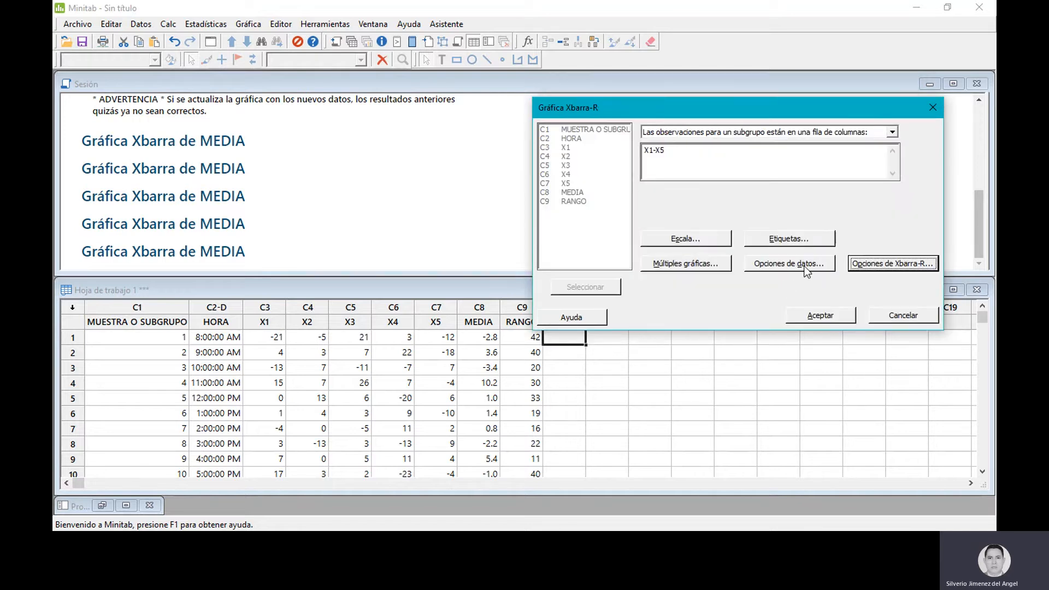
# - Review the chart's labels and data options with all rows included, and generate the Xbarra-R chart
pyautogui.click(789, 240)
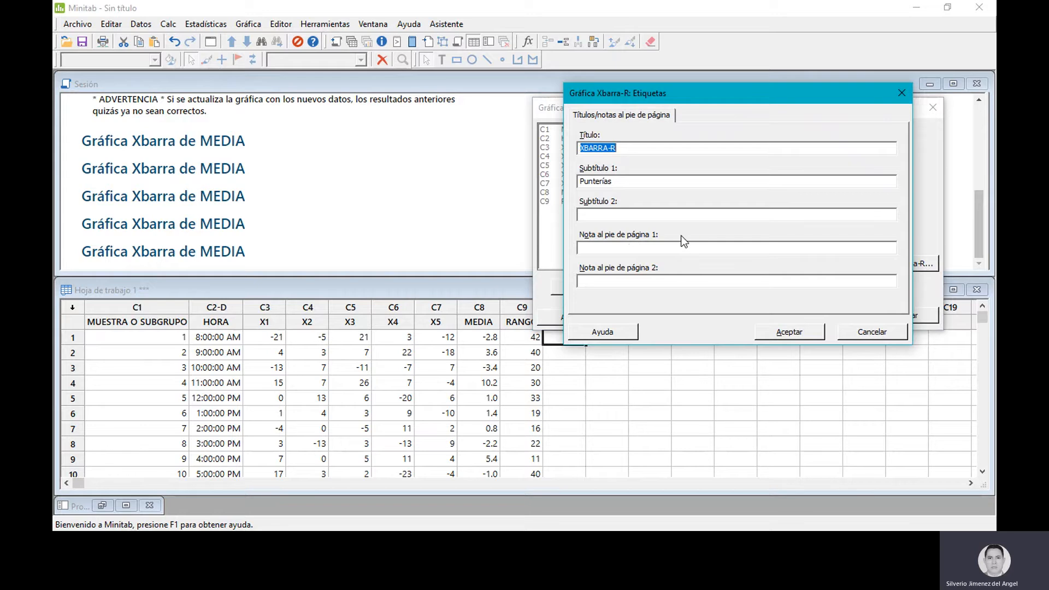
pyautogui.click(777, 332)
pyautogui.click(771, 263)
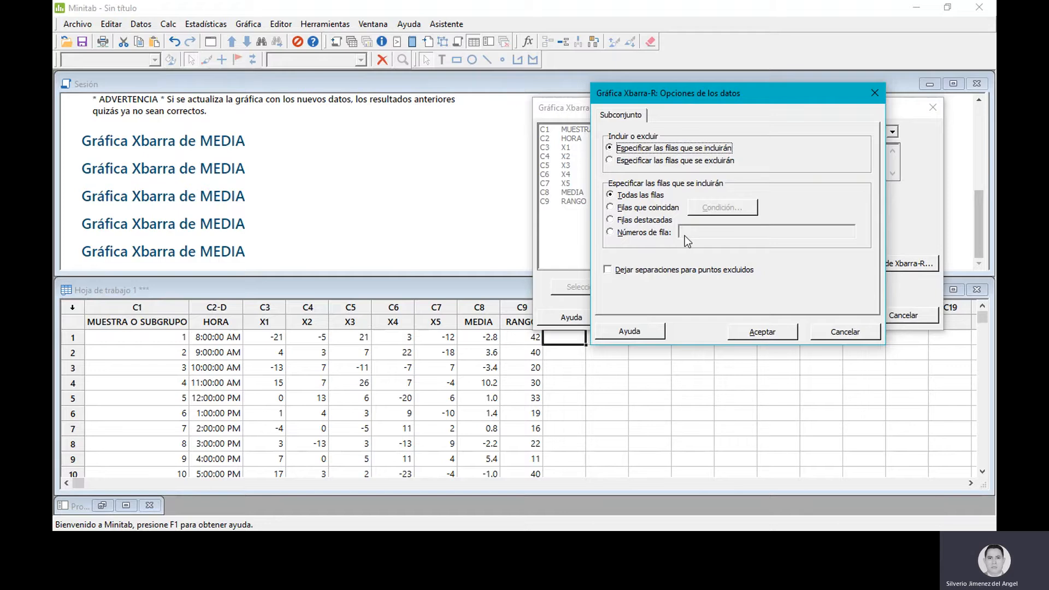
pyautogui.click(760, 334)
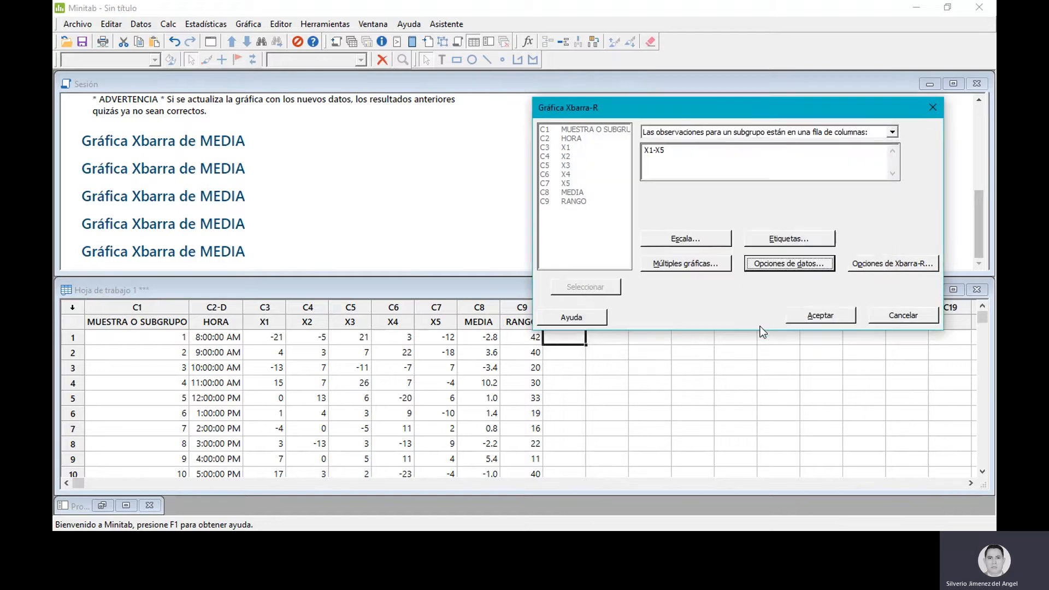
pyautogui.click(799, 320)
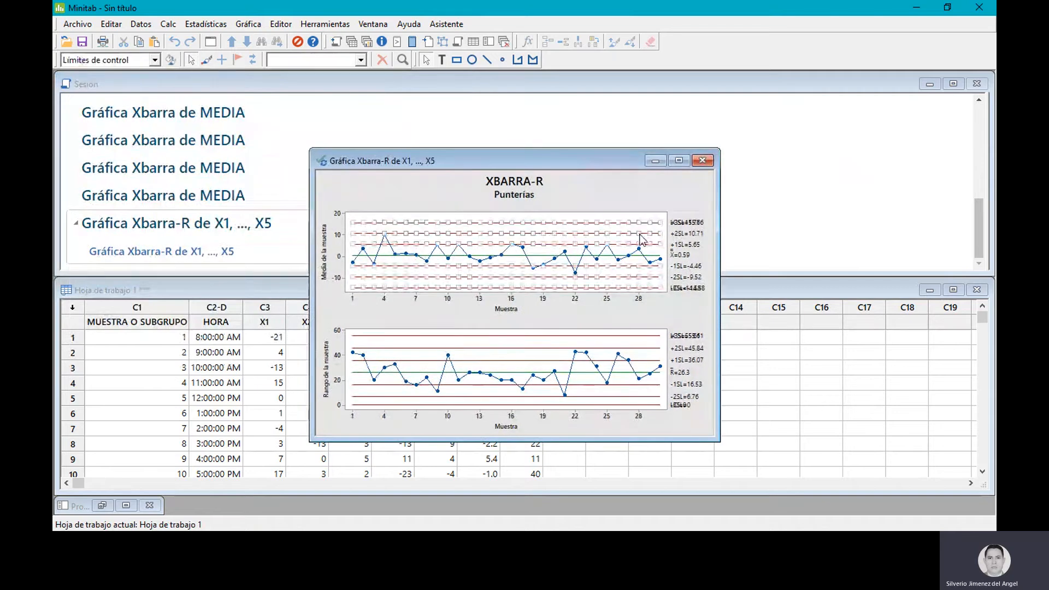
# - On the sample mean chart, move the +3SL label above LCS and the -3SL label below LCI to separate them
pyautogui.click(612, 323)
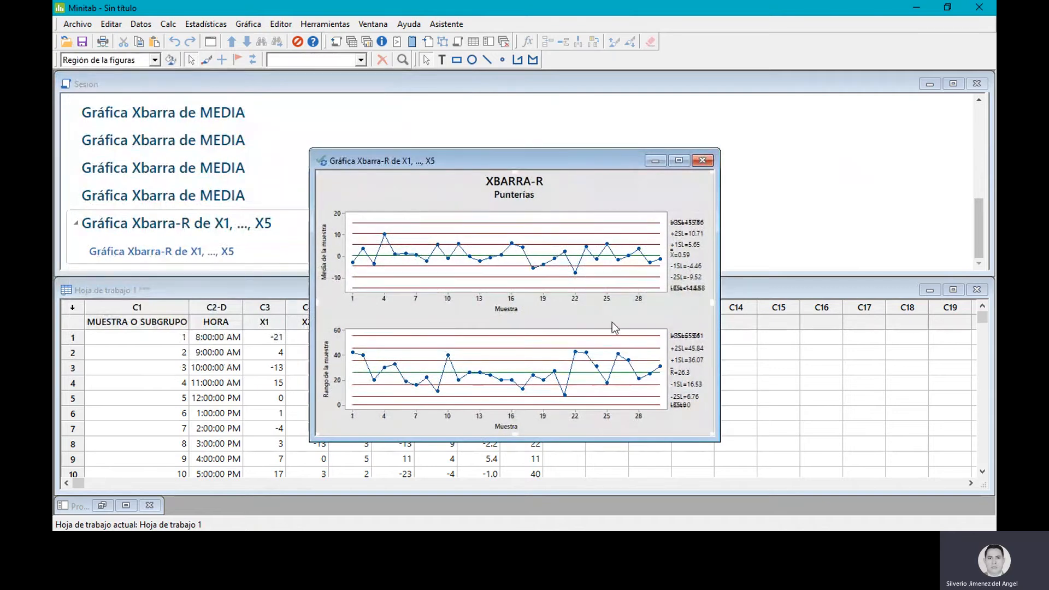
pyautogui.click(693, 223)
pyautogui.moveTo(693, 223); pyautogui.dragTo(693, 213)
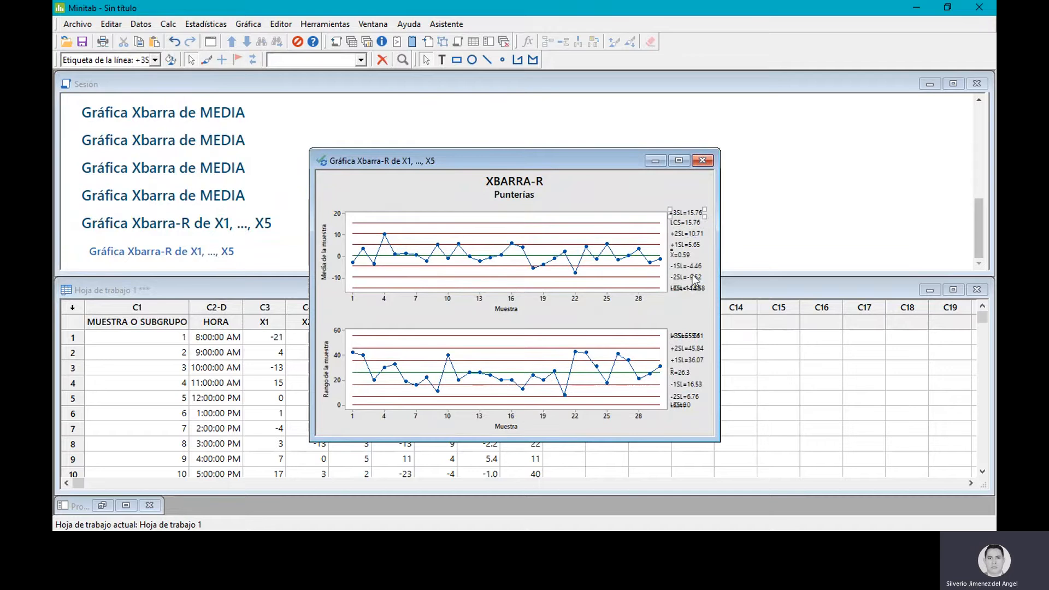
pyautogui.click(686, 288)
pyautogui.moveTo(686, 288); pyautogui.dragTo(690, 301)
pyautogui.click(650, 315)
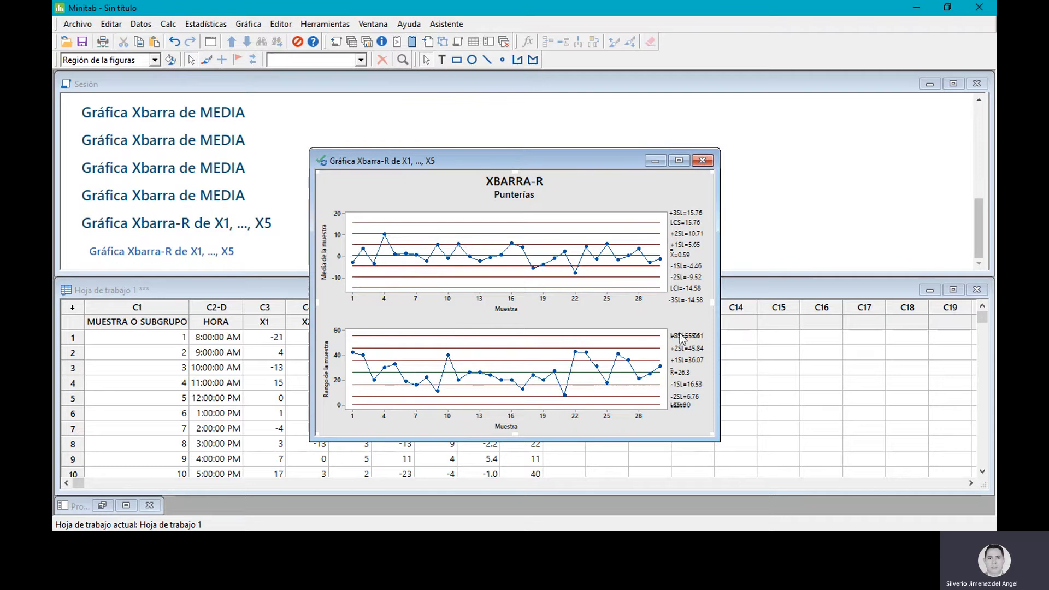
# - On the sample range chart, move the +3SL label above LCS and the -3SL label below LCI to separate them
pyautogui.moveTo(680, 337); pyautogui.dragTo(681, 329)
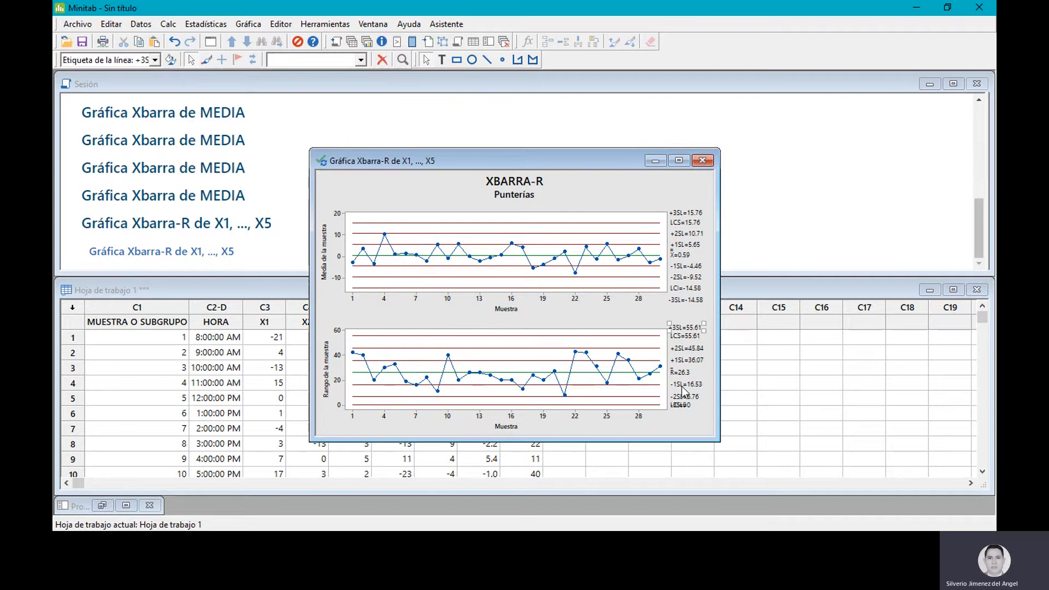
pyautogui.moveTo(679, 406); pyautogui.dragTo(678, 421)
pyautogui.click(657, 430)
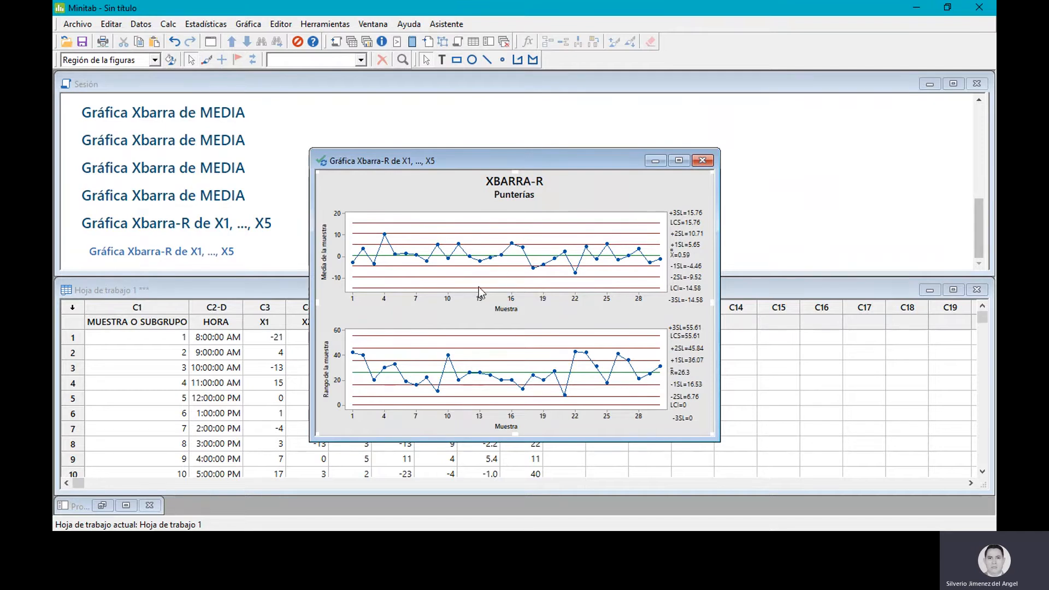
# - Close the Xbarra-R graph without saving it to a separate file
pyautogui.moveTo(477, 287)
pyautogui.click(703, 161)
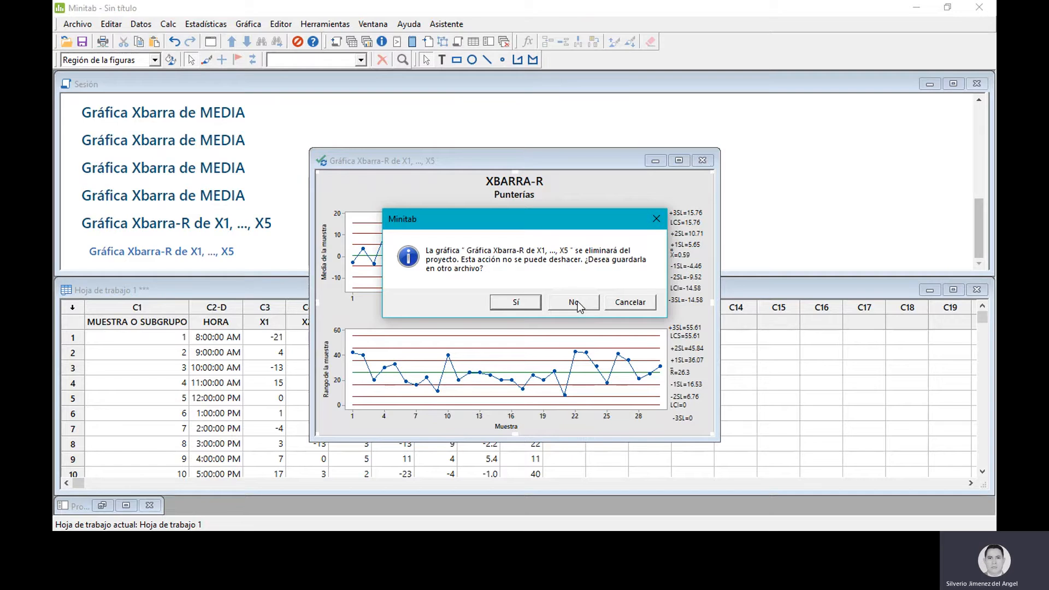
pyautogui.click(579, 306)
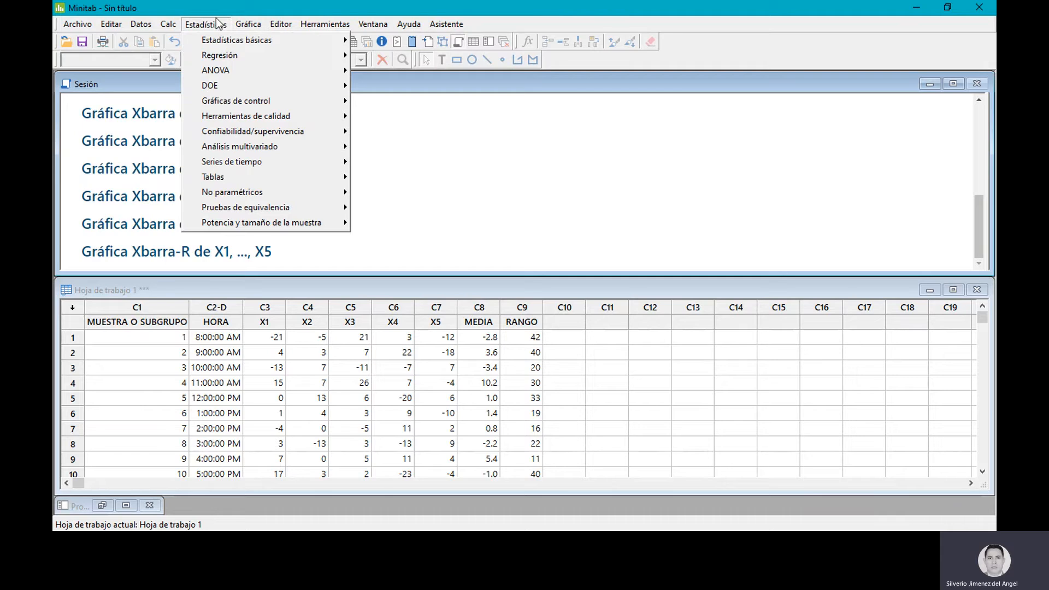
# - Start an Xbarra subgroup control chart with all observations for a chart in one column, keeping its dialog clear of the worksheet data
pyautogui.moveTo(233, 27)
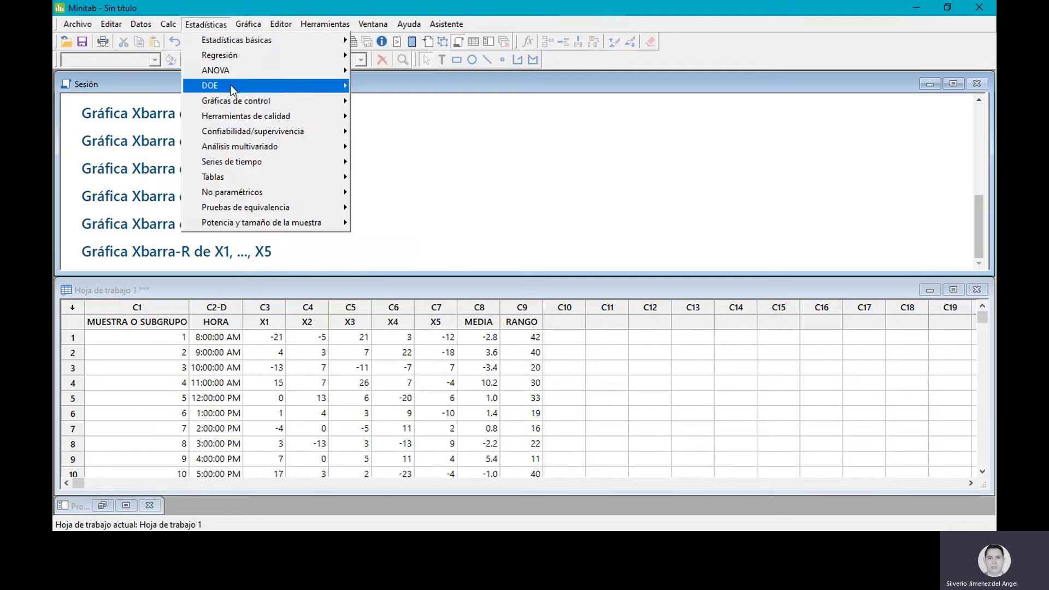
pyautogui.moveTo(242, 117)
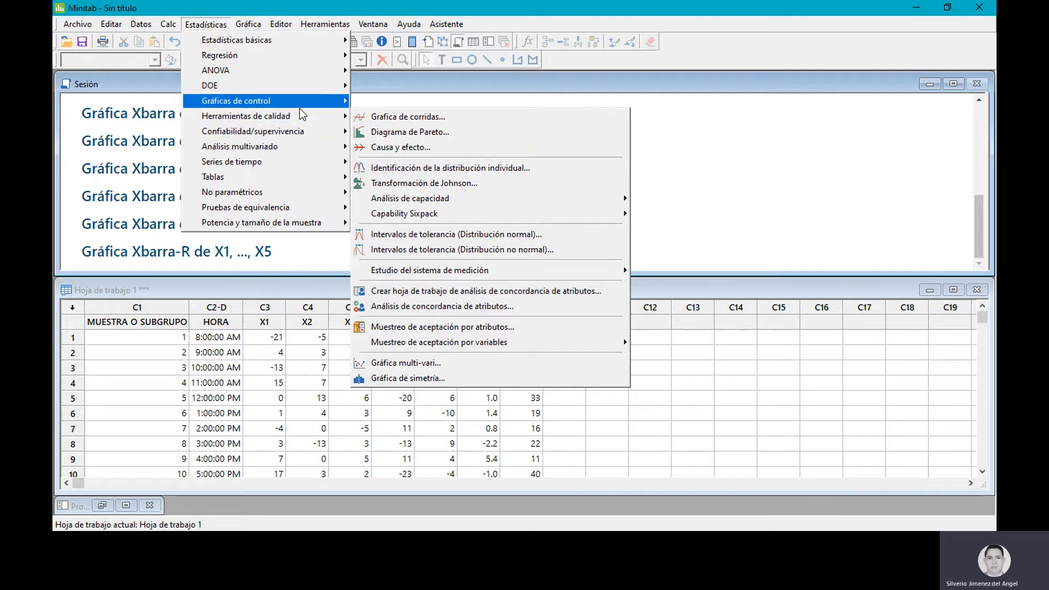
pyautogui.moveTo(300, 100)
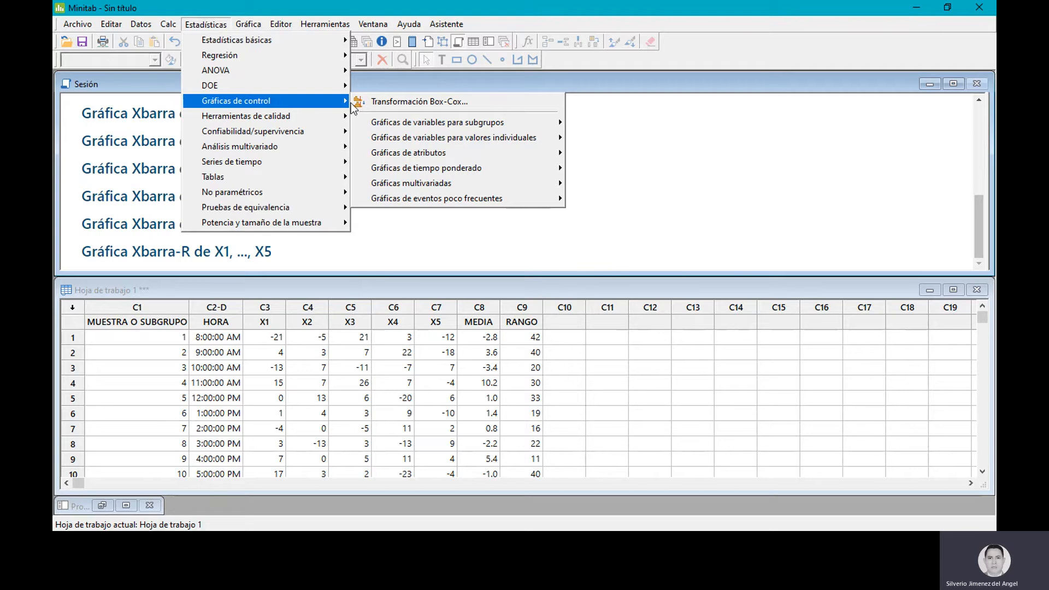
pyautogui.moveTo(541, 123)
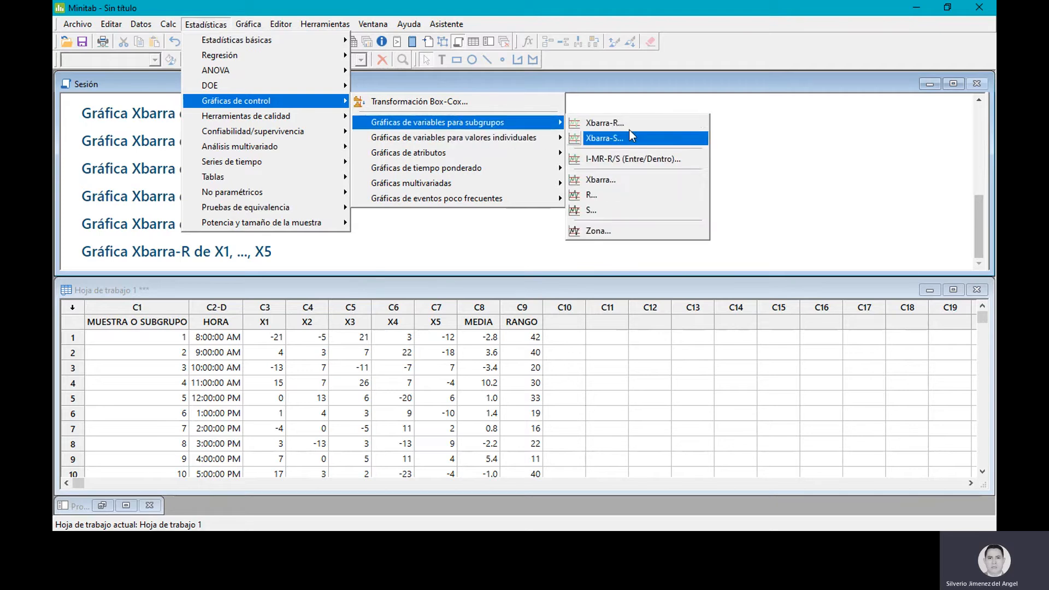
pyautogui.click(618, 178)
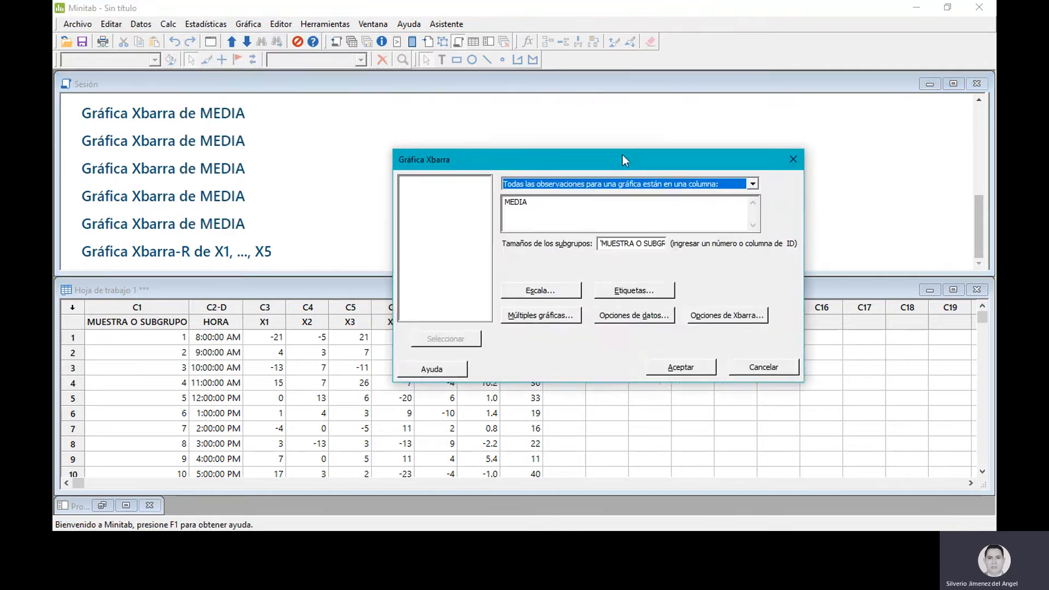
pyautogui.click(869, 144)
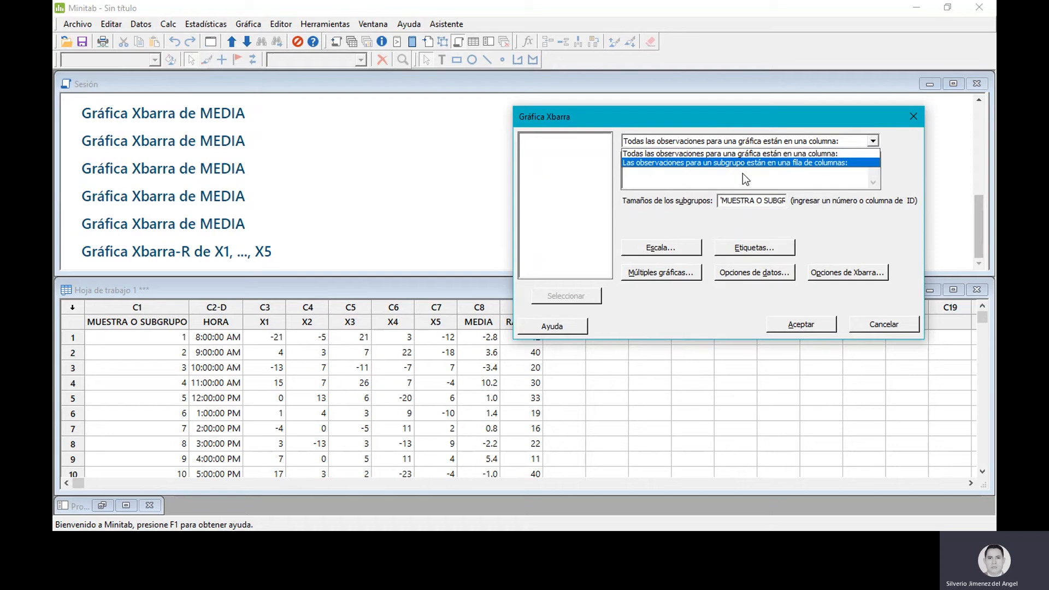
pyautogui.click(647, 213)
pyautogui.click(873, 141)
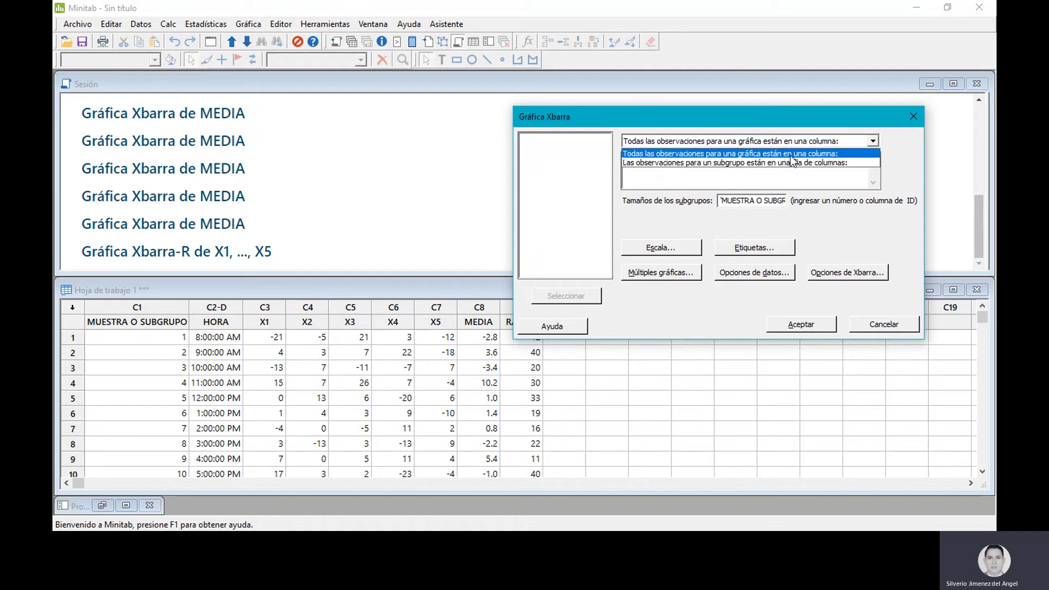
pyautogui.click(723, 156)
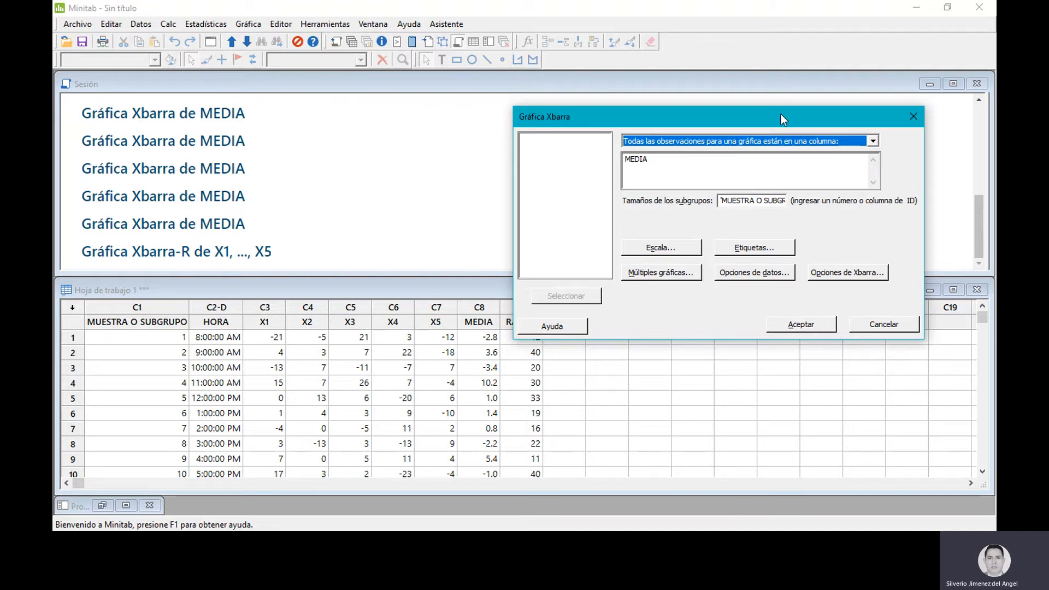
pyautogui.moveTo(780, 116); pyautogui.dragTo(826, 101)
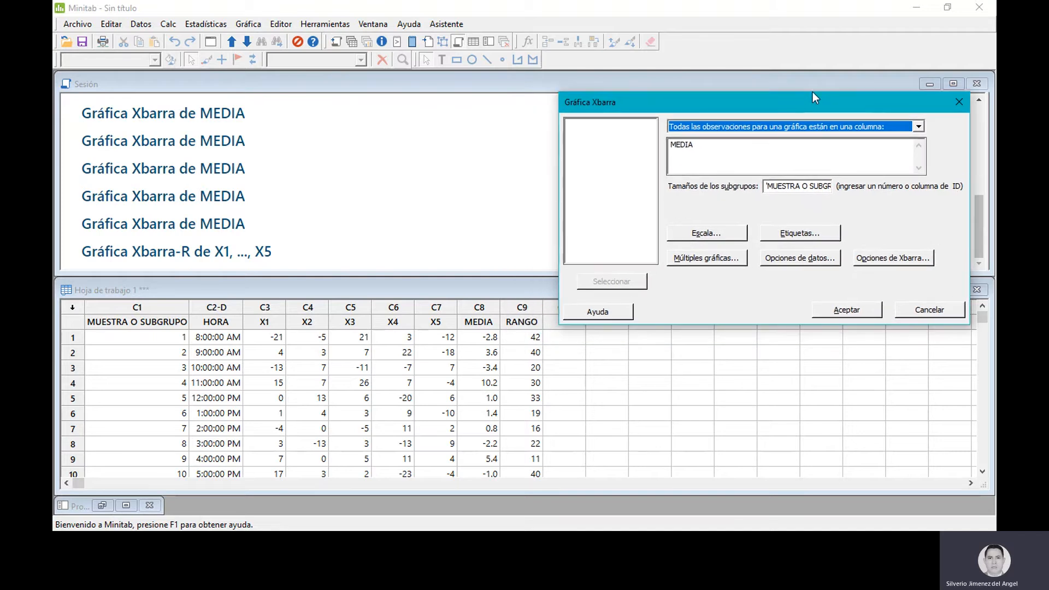
# - Clear the variable of the Xbarra chart and choose the MEDIA column for it again
pyautogui.click(279, 338)
pyautogui.click(825, 154)
pyautogui.press('BackSpace')
pyautogui.press('BackSpace')
pyautogui.press('BackSpace')
pyautogui.press('BackSpace')
pyautogui.press('BackSpace')
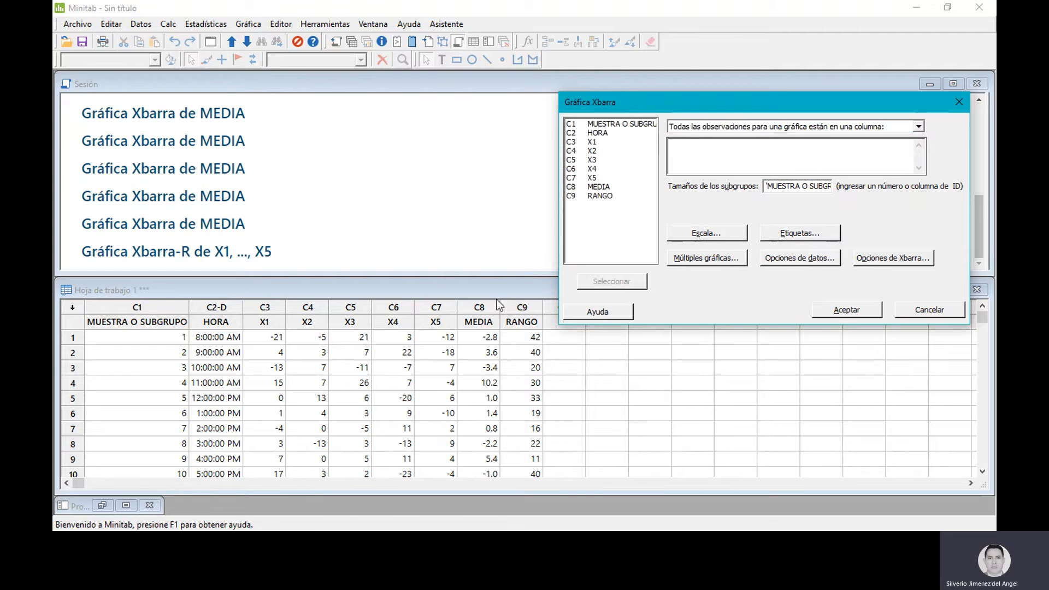
pyautogui.doubleClick(600, 188)
# - Clear the subgroup sizes entry and set it to the MUESTRA O SUBGRUPO column
pyautogui.press('End')
pyautogui.press('BackSpace')
pyautogui.press('BackSpace')
pyautogui.press('BackSpace')
pyautogui.press('BackSpace')
pyautogui.press('BackSpace')
pyautogui.press('BackSpace')
pyautogui.press('BackSpace')
pyautogui.press('BackSpace')
pyautogui.press('BackSpace')
pyautogui.press('BackSpace')
pyautogui.press('BackSpace')
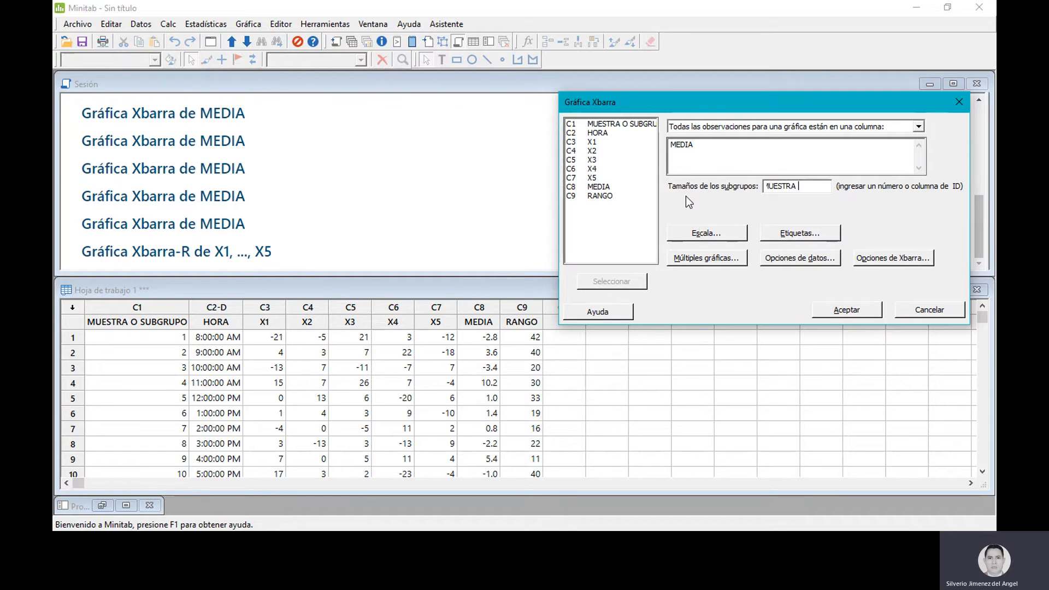
pyautogui.press('BackSpace')
pyautogui.press('BackSpace')
pyautogui.press('BackSpace')
pyautogui.press('BackSpace')
pyautogui.press('BackSpace')
pyautogui.press('BackSpace')
pyautogui.press('BackSpace')
pyautogui.press('BackSpace')
pyautogui.press('BackSpace')
pyautogui.doubleClick(619, 125)
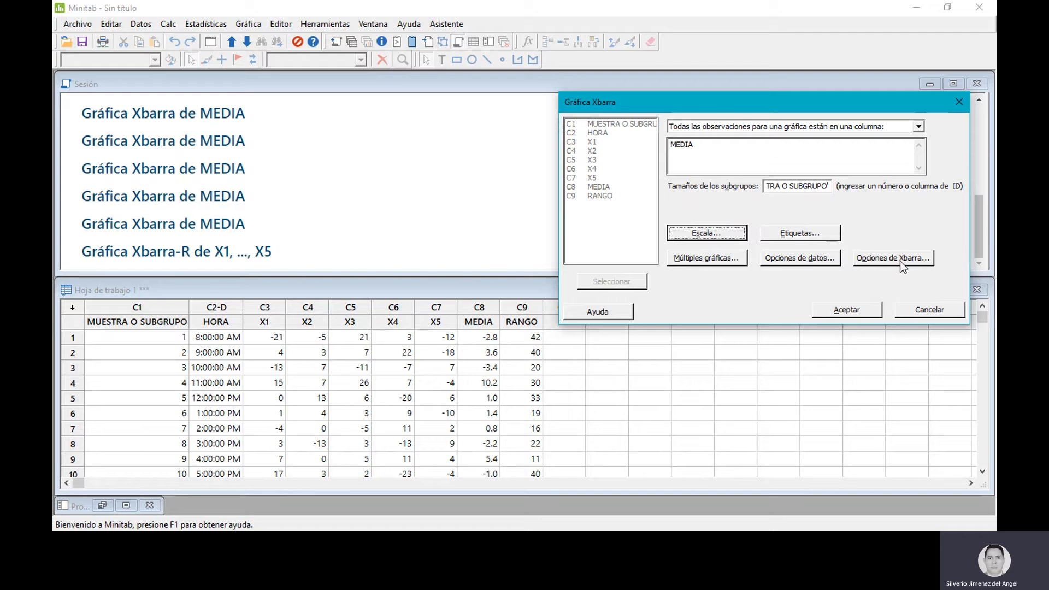
# - Review the Xbarra chart's title and footnote fields without changes, and examine the mean and standard deviation parameters in its options
pyautogui.click(817, 233)
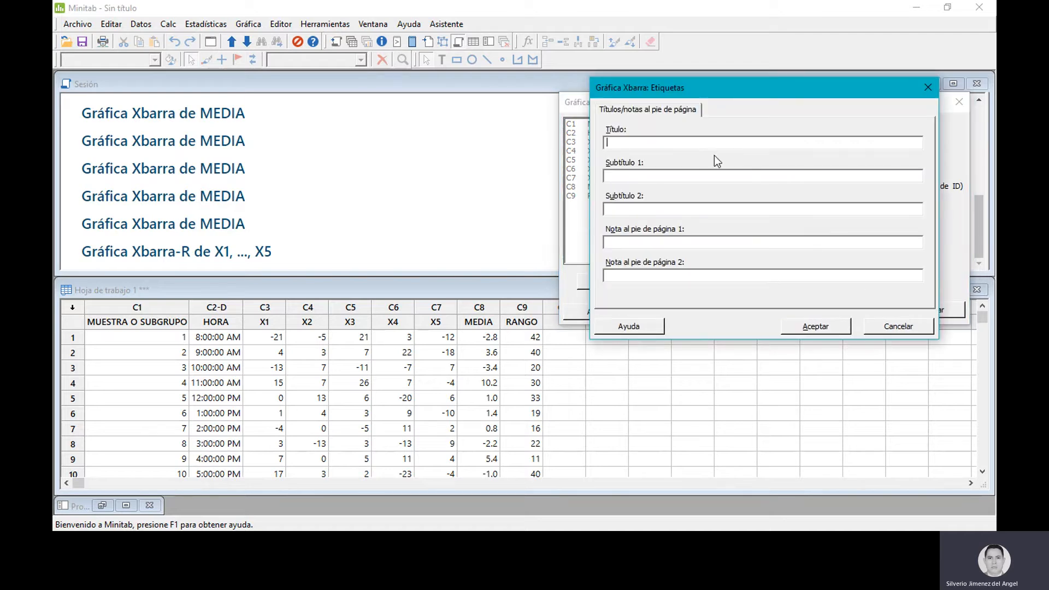
pyautogui.click(888, 331)
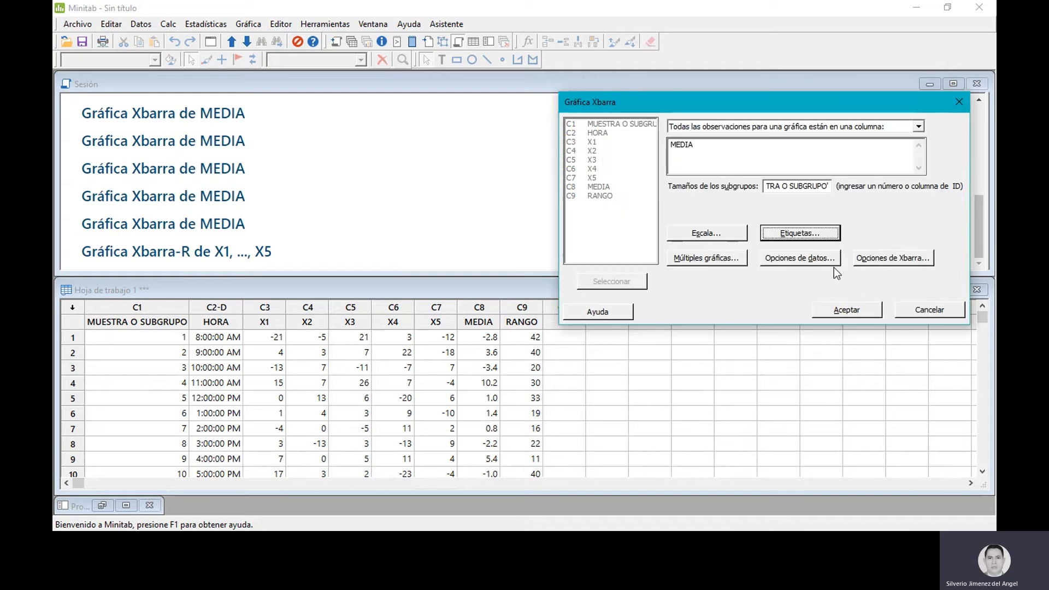
pyautogui.click(871, 261)
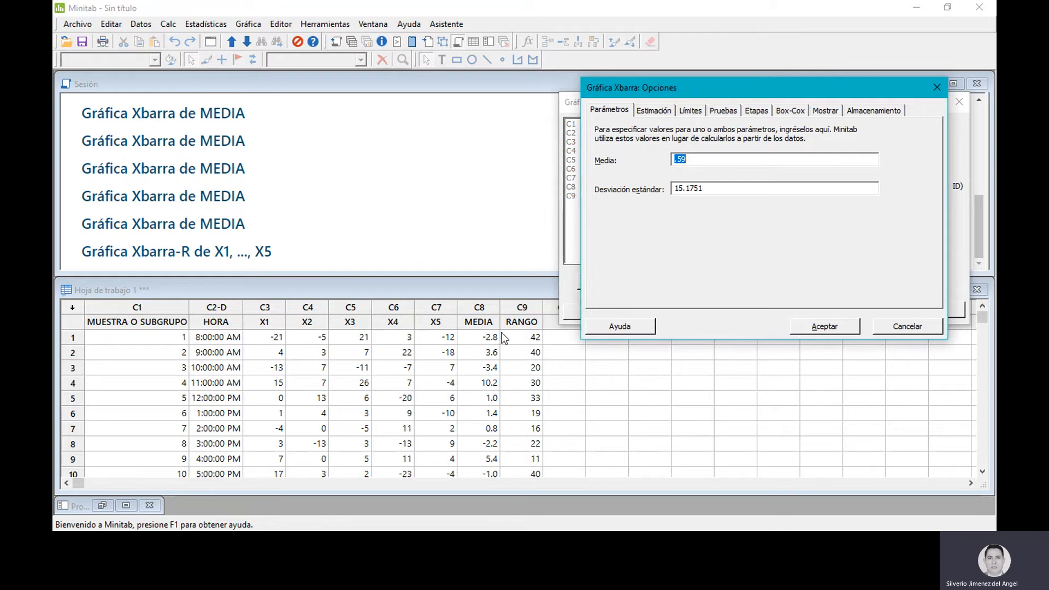
pyautogui.click(698, 159)
pyautogui.click(612, 363)
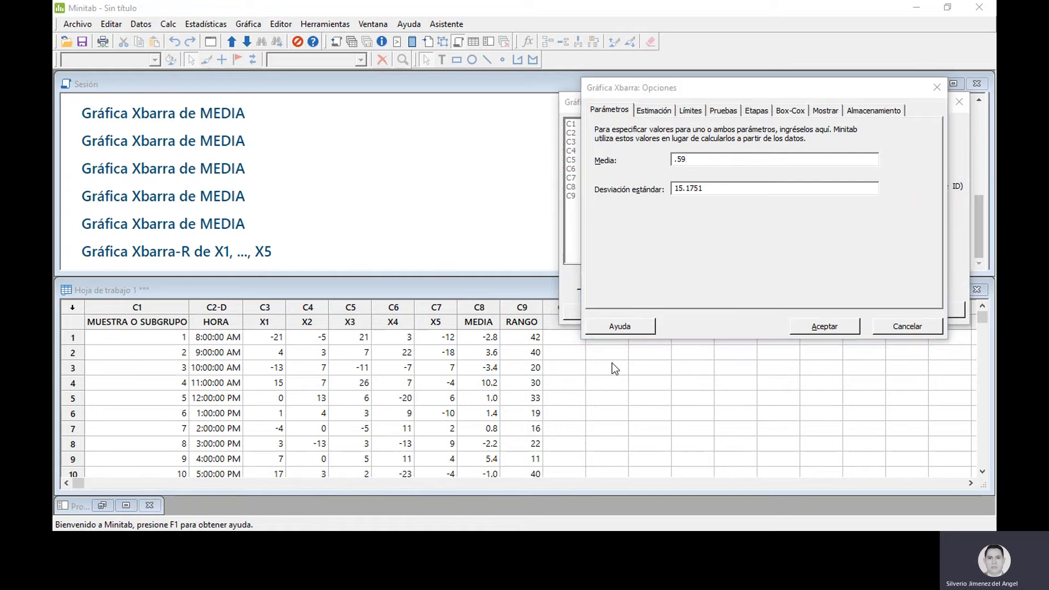
# - Compare the mean and standard deviation parameters with the calculations in Microsoft Whiteboard, and return to the Xbarra options in Minitab
pyautogui.hotkey('alt', 'Tab')
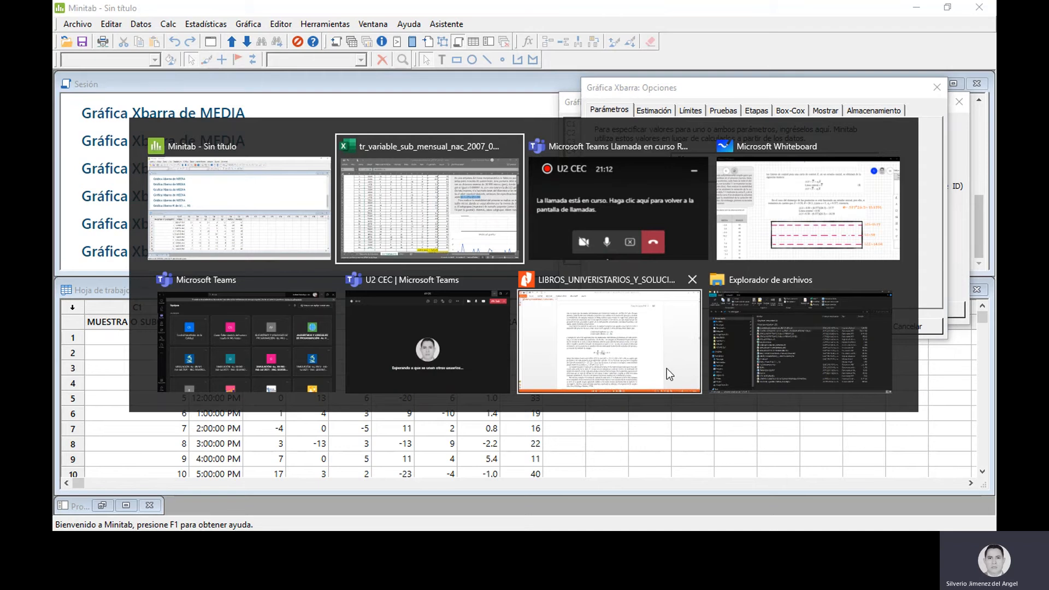
pyautogui.hotkey('alt', 'Tab')
pyautogui.hotkey('alt', 'Tab')
pyautogui.hotkey('alt', 'Tab')
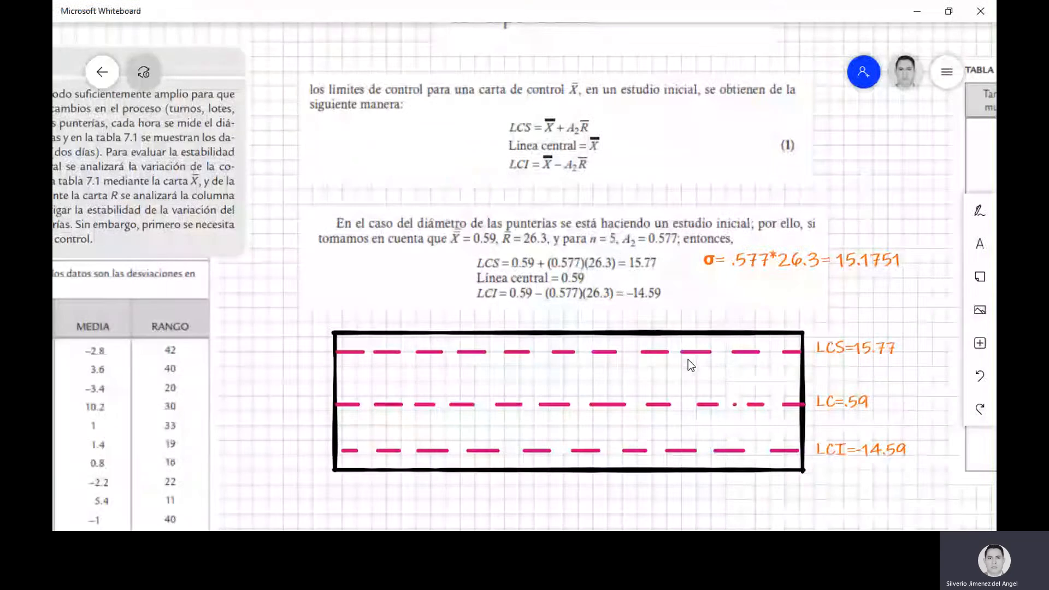
pyautogui.moveTo(890, 205); pyautogui.dragTo(800, 166)
pyautogui.scroll(-1, 799, 165)
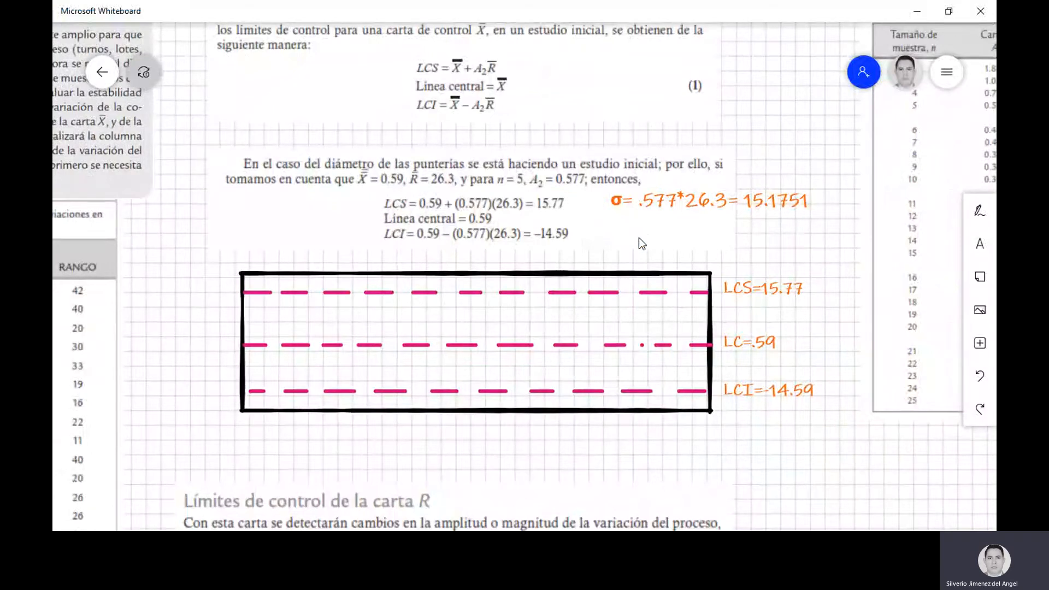
pyautogui.hotkey('alt', 'Tab')
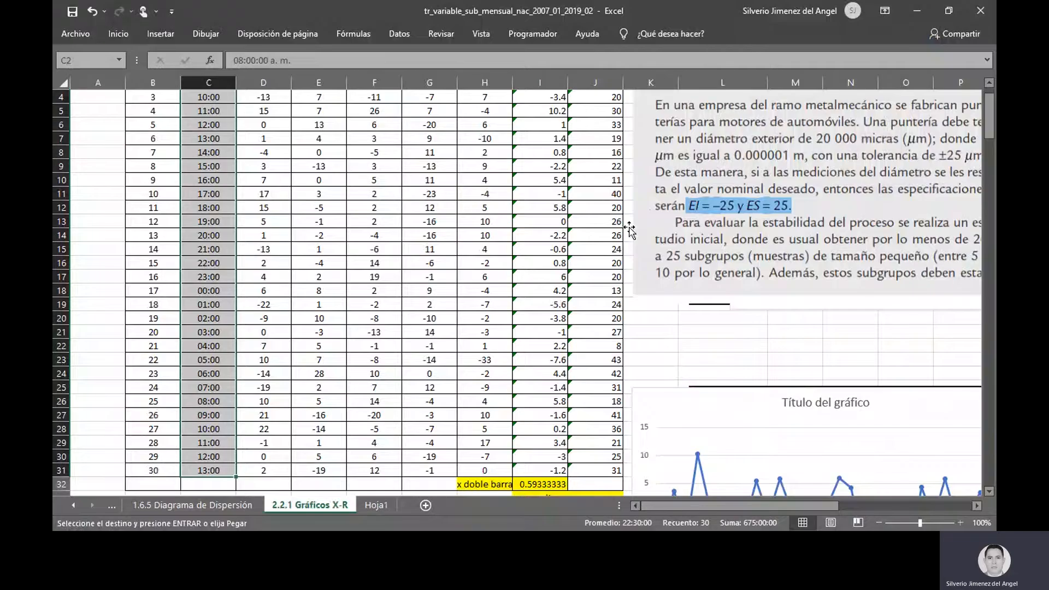
pyautogui.hotkey('alt', 'Tab')
pyautogui.hotkey('alt', 'Tab')
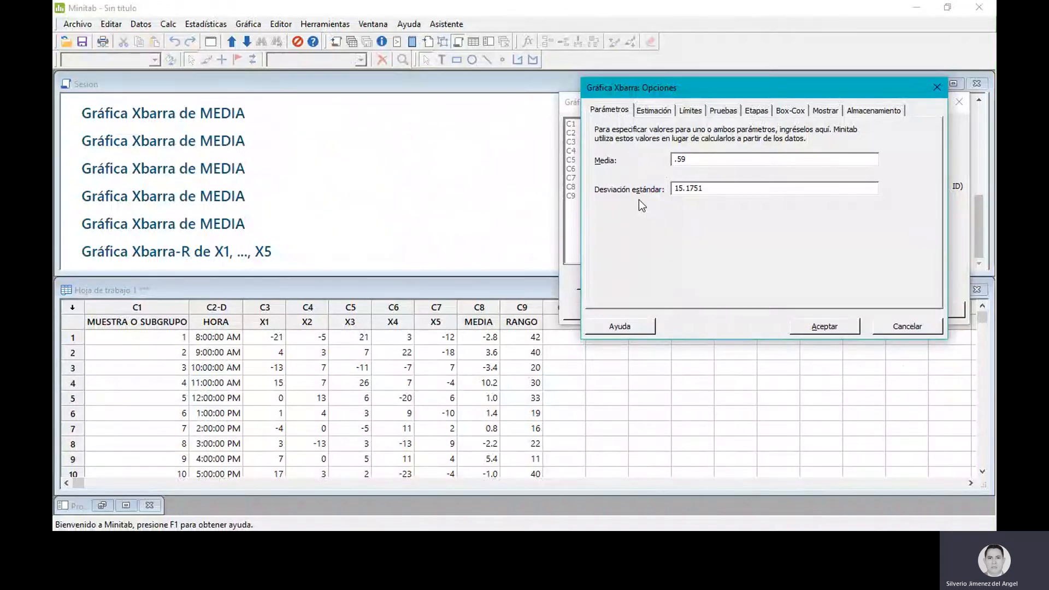
pyautogui.hotkey('alt', 'Tab')
pyautogui.hotkey('alt', 'shift', 'Tab')
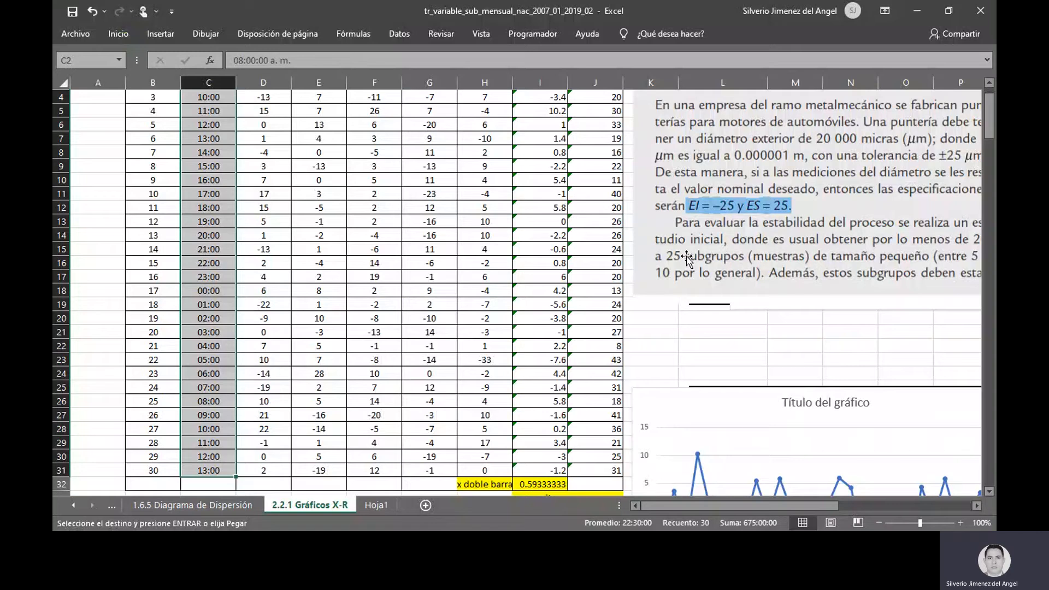
pyautogui.hotkey('alt', 'Tab')
pyautogui.hotkey('alt', 'Tab')
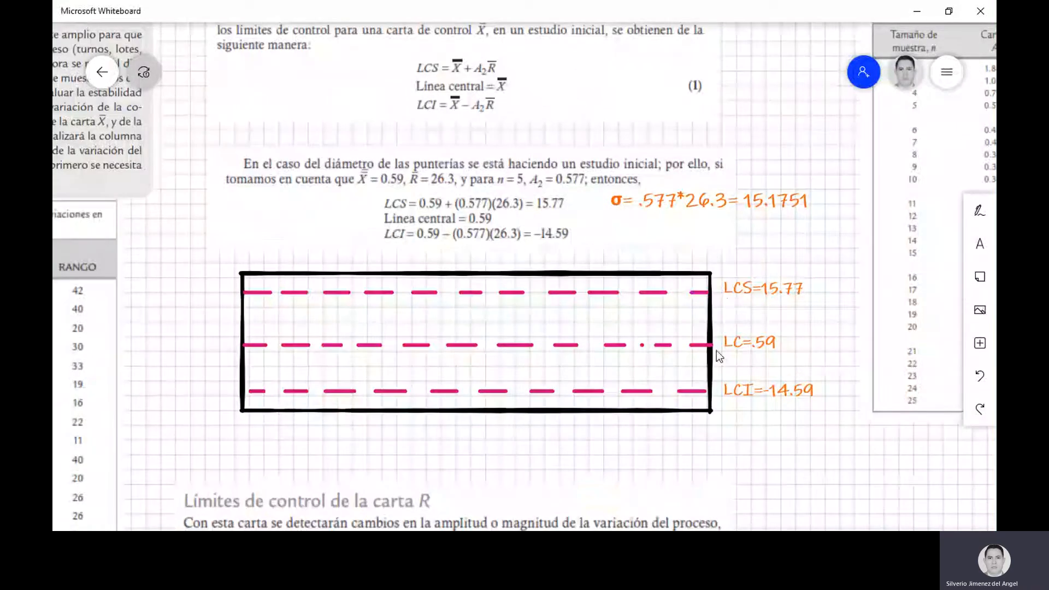
pyautogui.hotkey('alt', 'Tab')
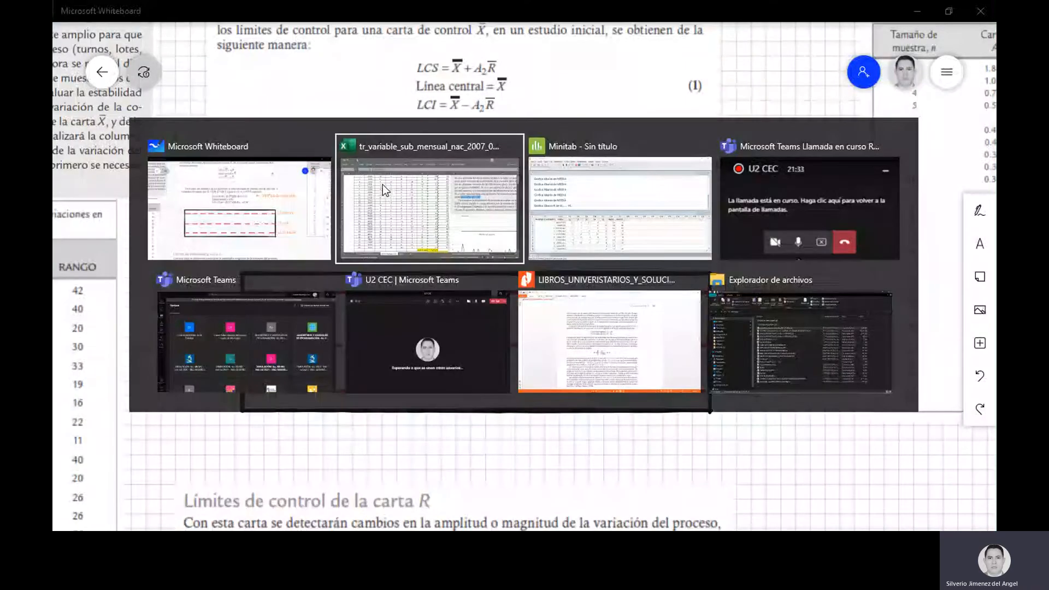
pyautogui.click(684, 204)
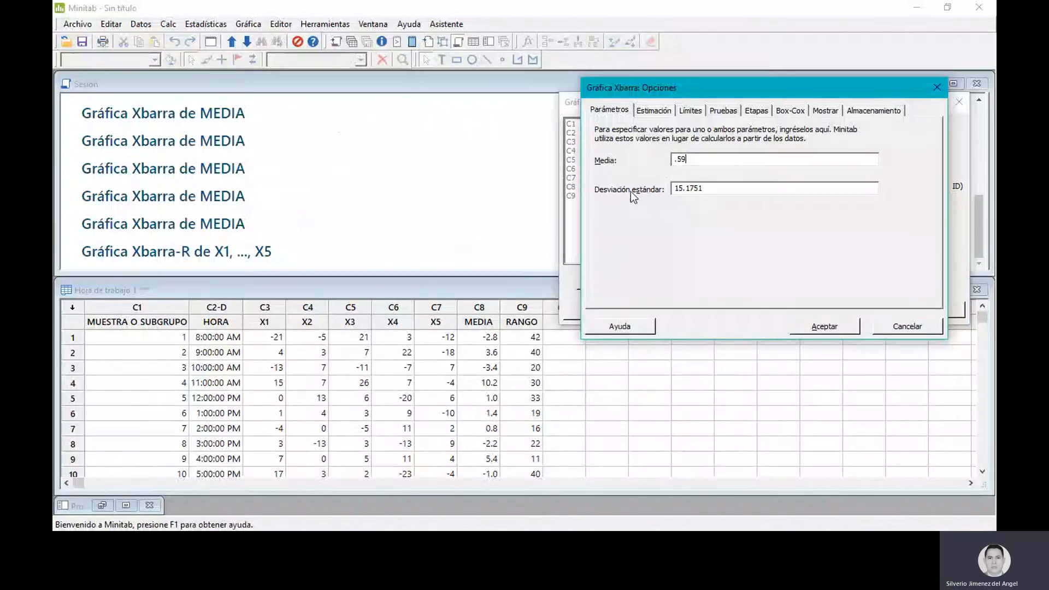
pyautogui.hotkey('alt', 'Tab')
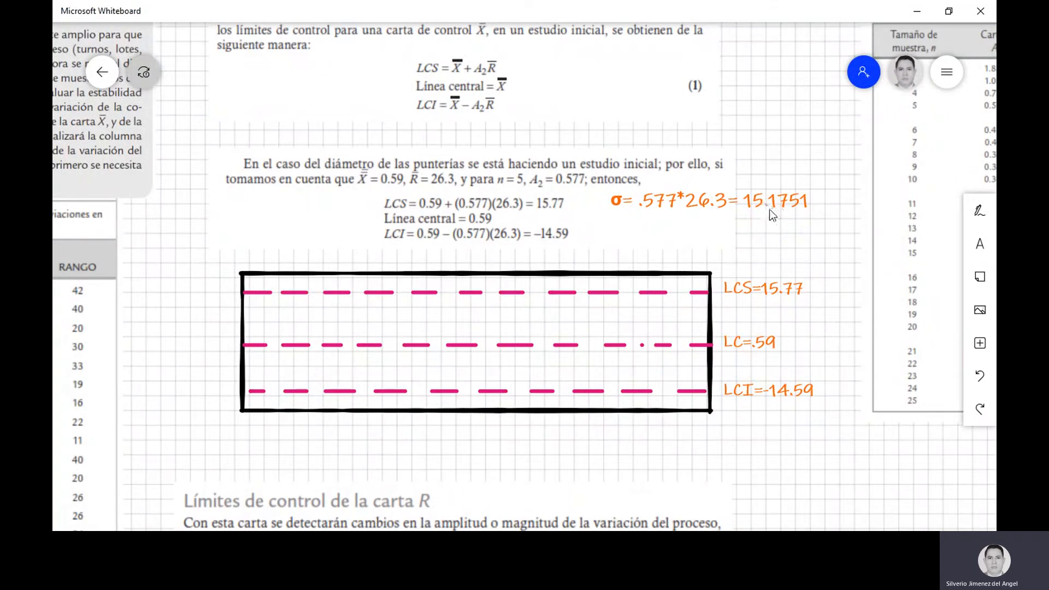
pyautogui.hotkey('alt', 'Tab')
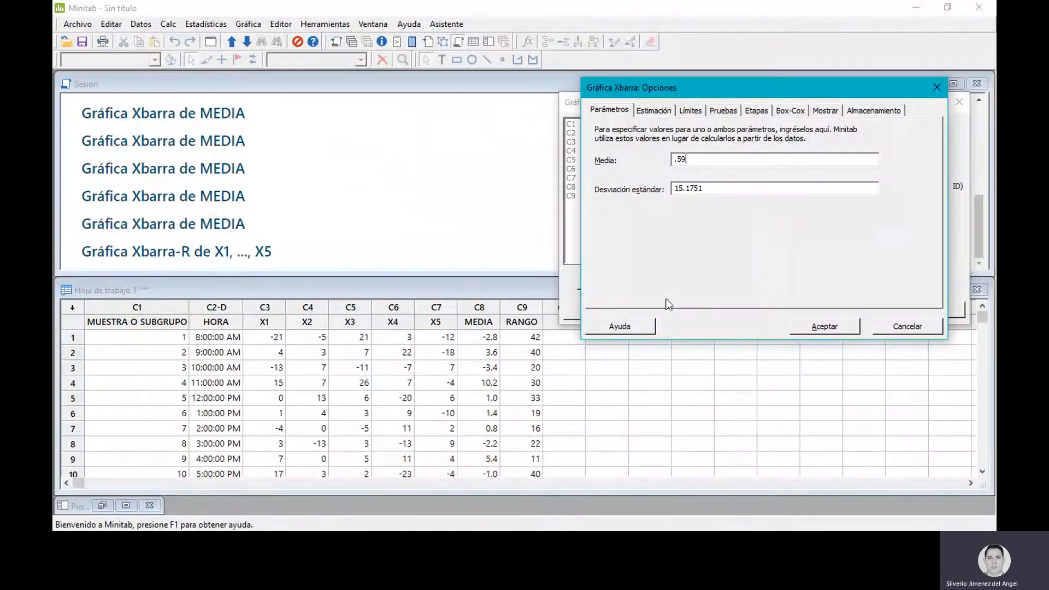
# - Review the estimation options of the Xbarra chart and clear the multiples for the additional sigma limits
pyautogui.click(654, 112)
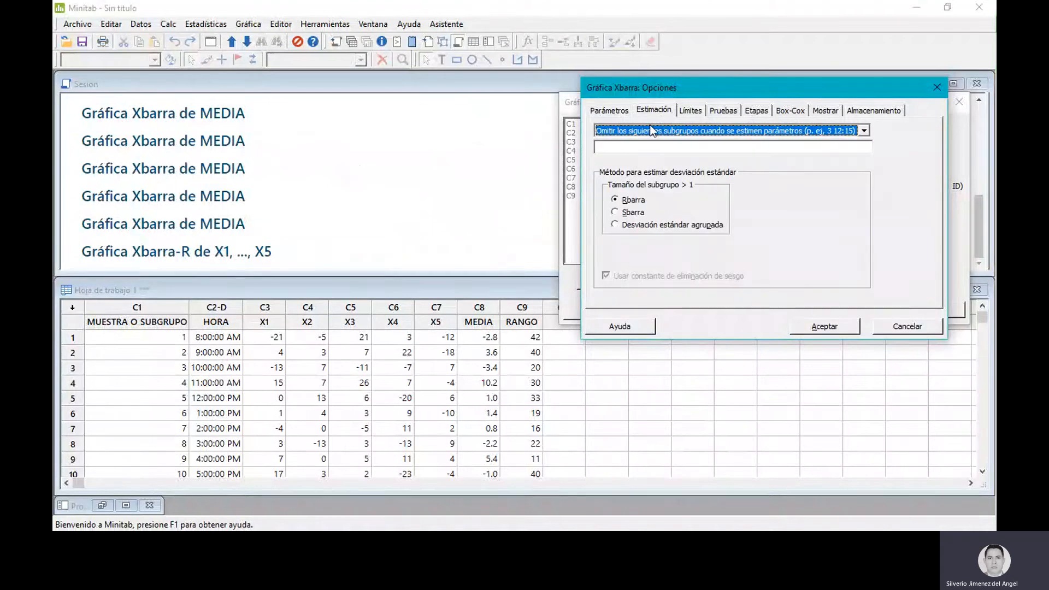
pyautogui.click(690, 111)
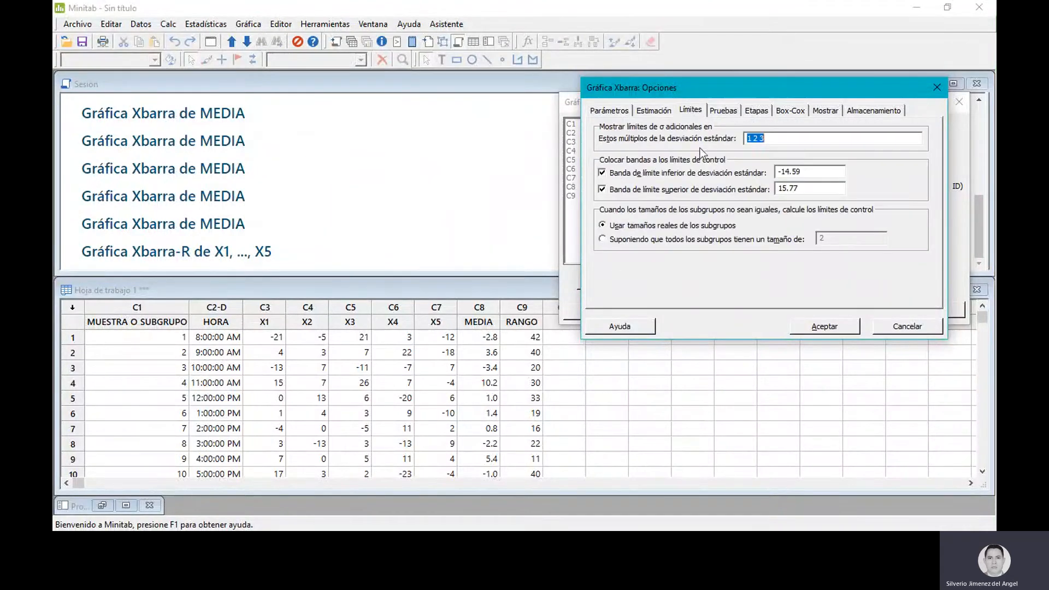
pyautogui.click(784, 138)
pyautogui.press('BackSpace')
pyautogui.press('BackSpace')
pyautogui.press('BackSpace')
# - Switch to Microsoft Whiteboard and check the calculated upper and lower control limits against the limit bands
pyautogui.hotkey('alt', 'Tab')
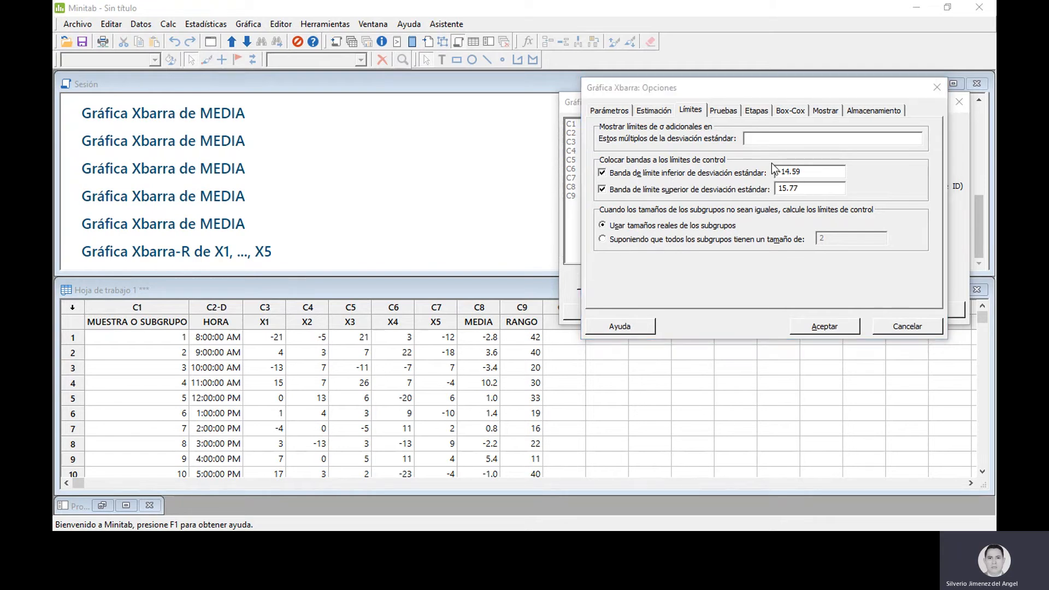
pyautogui.hotkey('alt', 'Tab')
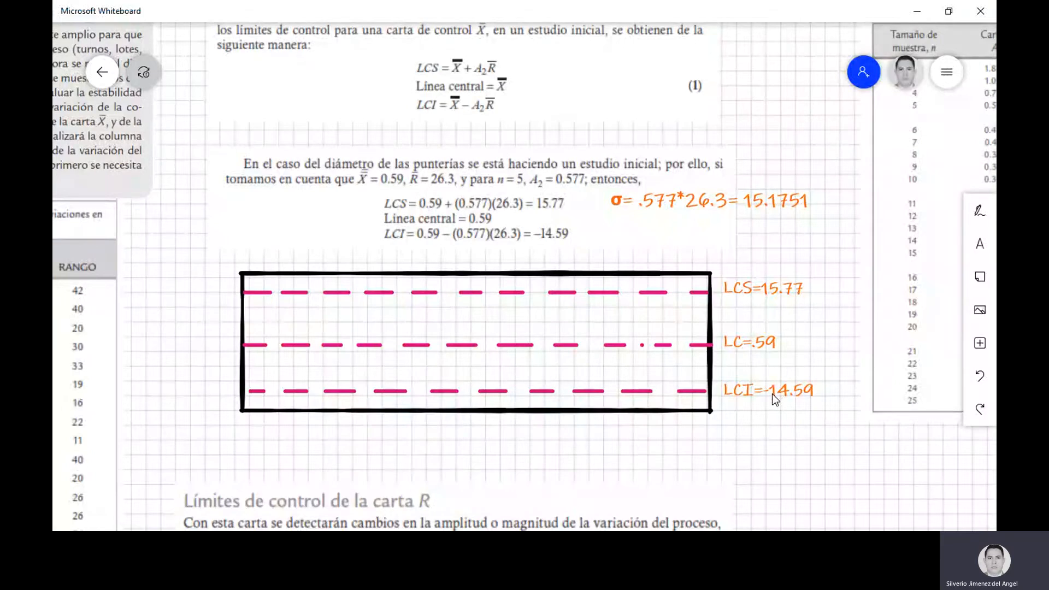
# - Compare the Xbarra chart's limit bands and the mean and standard deviation parameters in Minitab with the calculations in Microsoft Whiteboard
pyautogui.hotkey('alt', 'Tab')
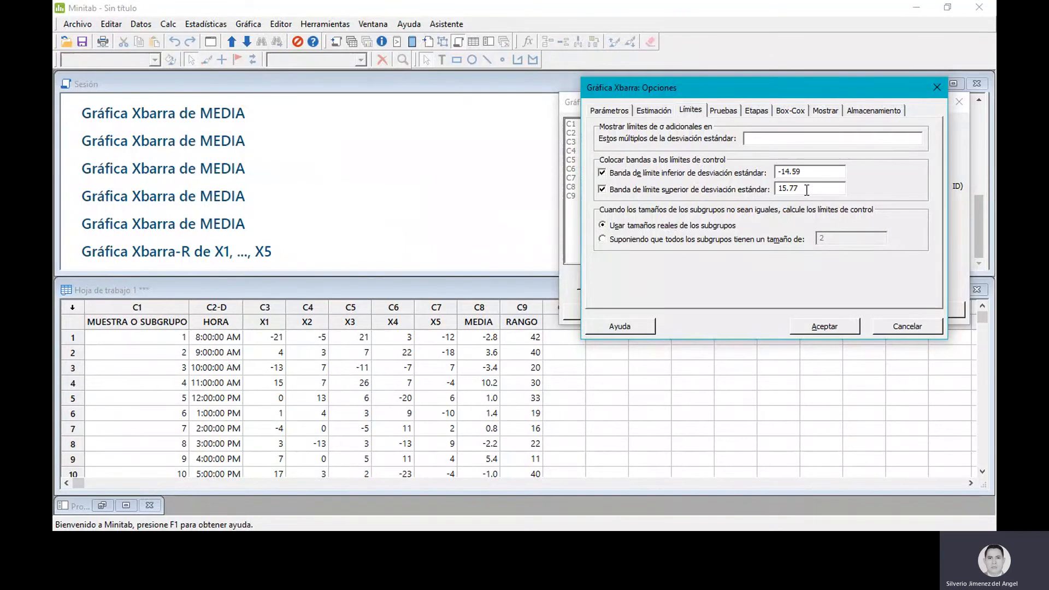
pyautogui.hotkey('alt', 'Tab')
pyautogui.hotkey('alt', 'Tab')
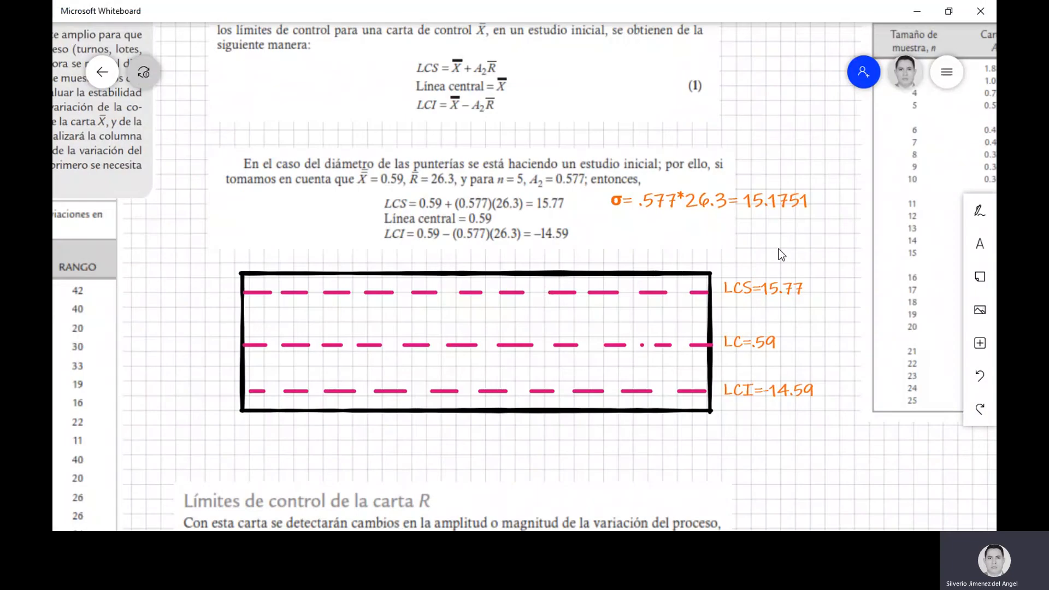
pyautogui.hotkey('alt', 'Tab')
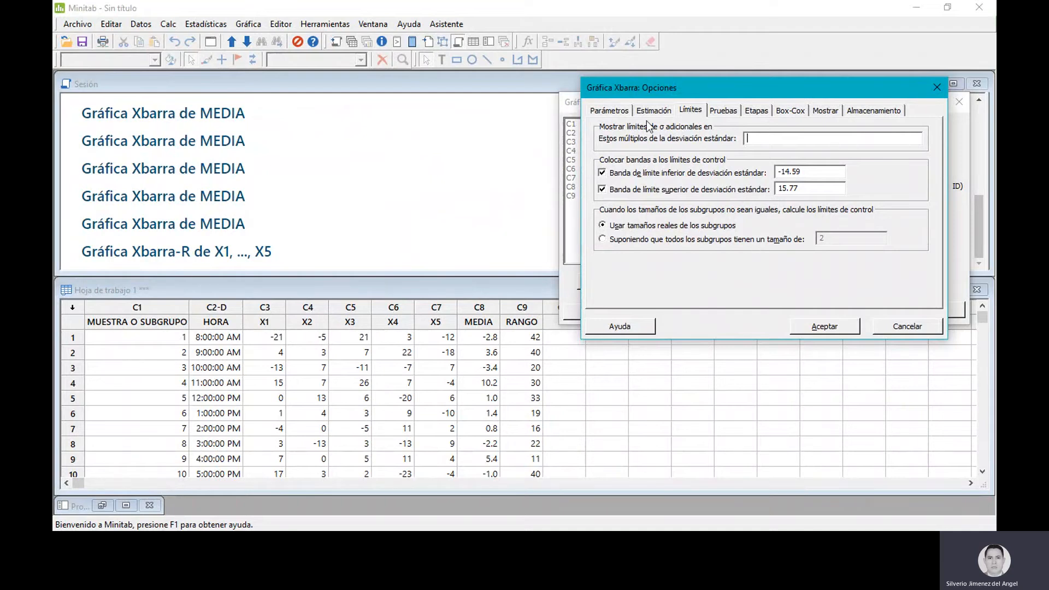
pyautogui.click(618, 112)
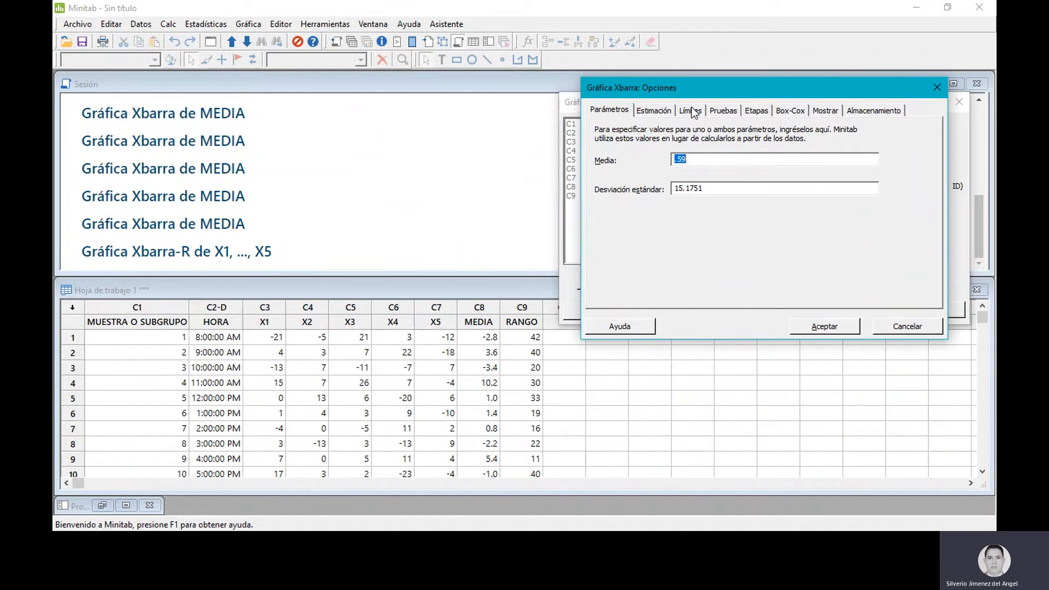
pyautogui.click(692, 111)
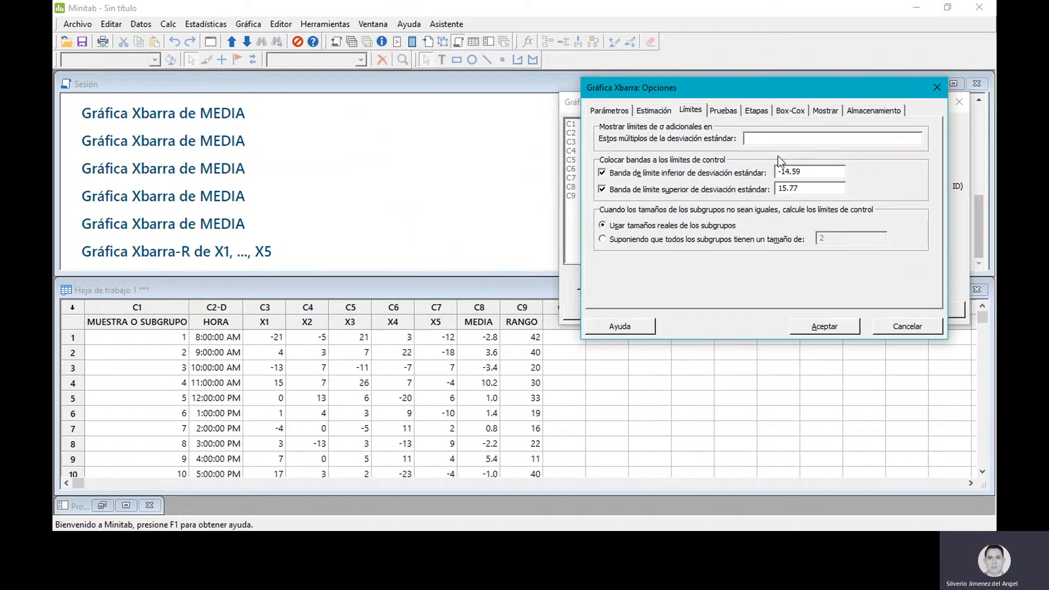
# - Enable the special-cause tests for 9 consecutive points on the same side and 15 points within one standard deviation, and accept the options
pyautogui.click(724, 110)
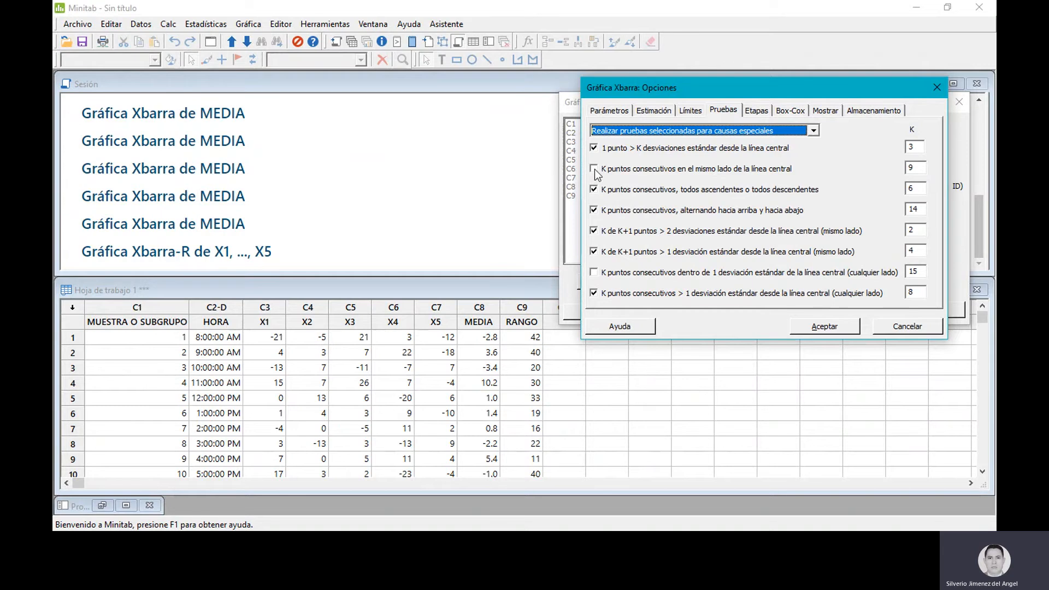
pyautogui.click(595, 169)
pyautogui.click(598, 171)
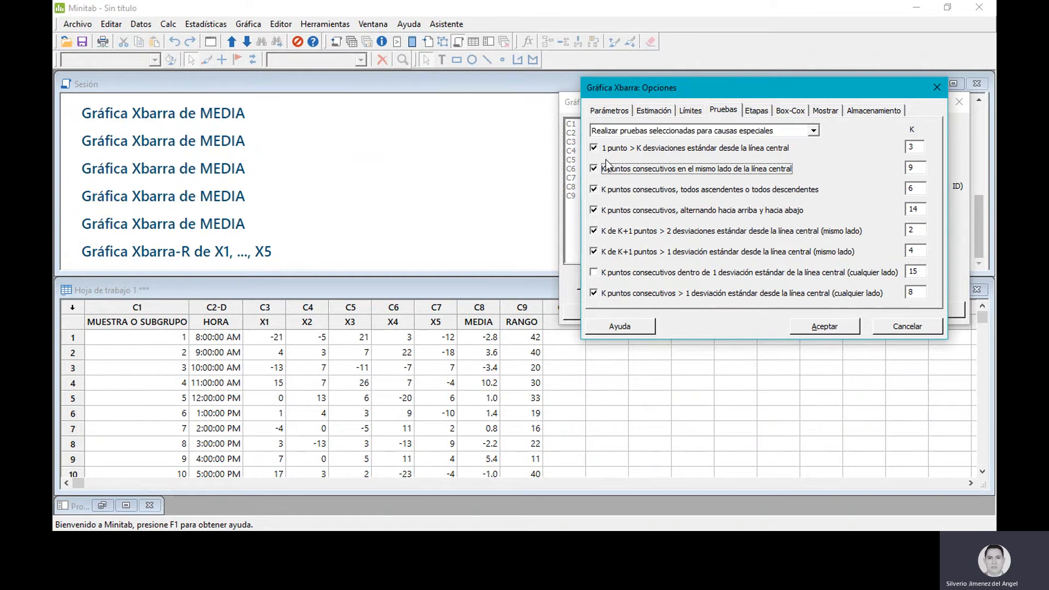
pyautogui.click(595, 272)
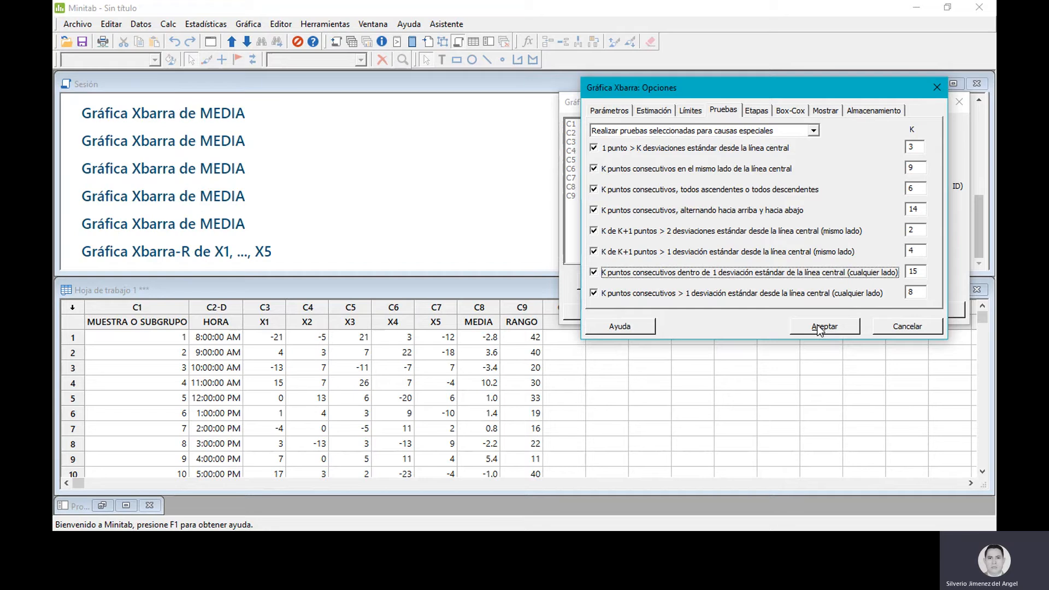
pyautogui.click(823, 327)
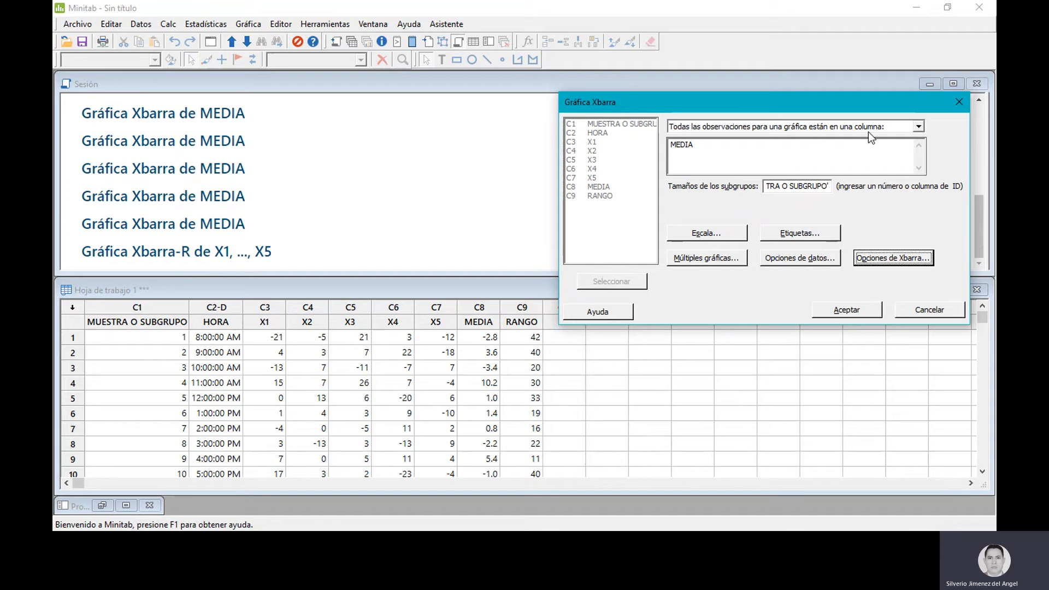
# - Review the Xbarra chart's data options and multiple-graph settings without changing them
pyautogui.click(784, 258)
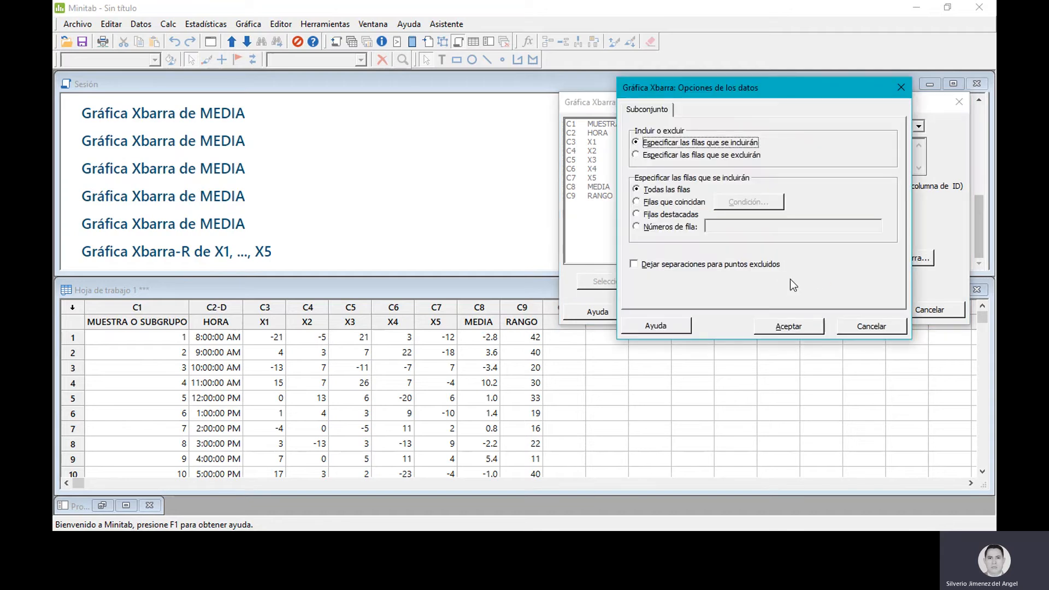
pyautogui.click(861, 330)
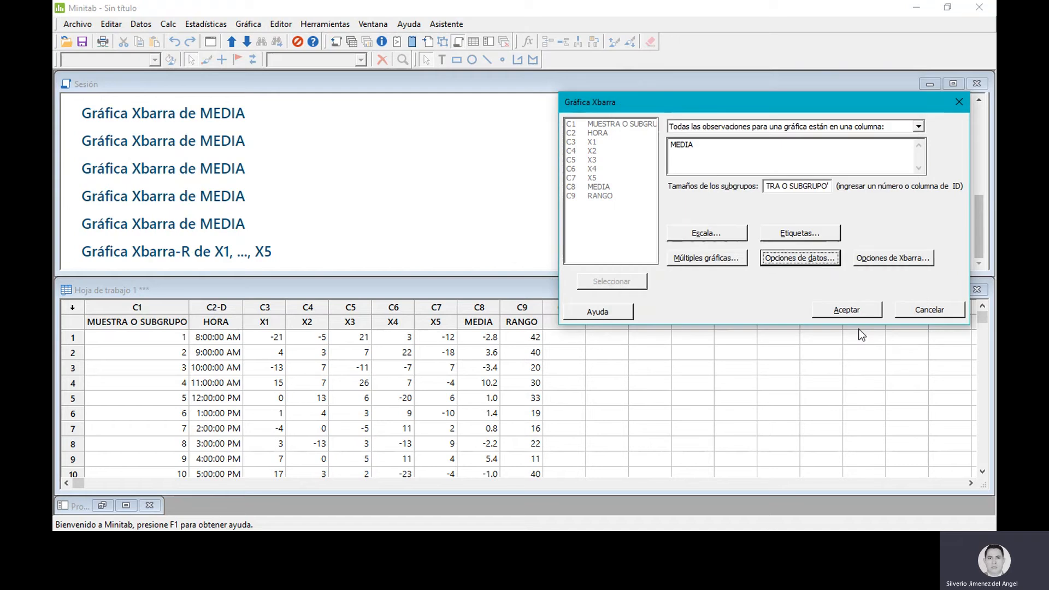
pyautogui.click(731, 261)
pyautogui.click(852, 328)
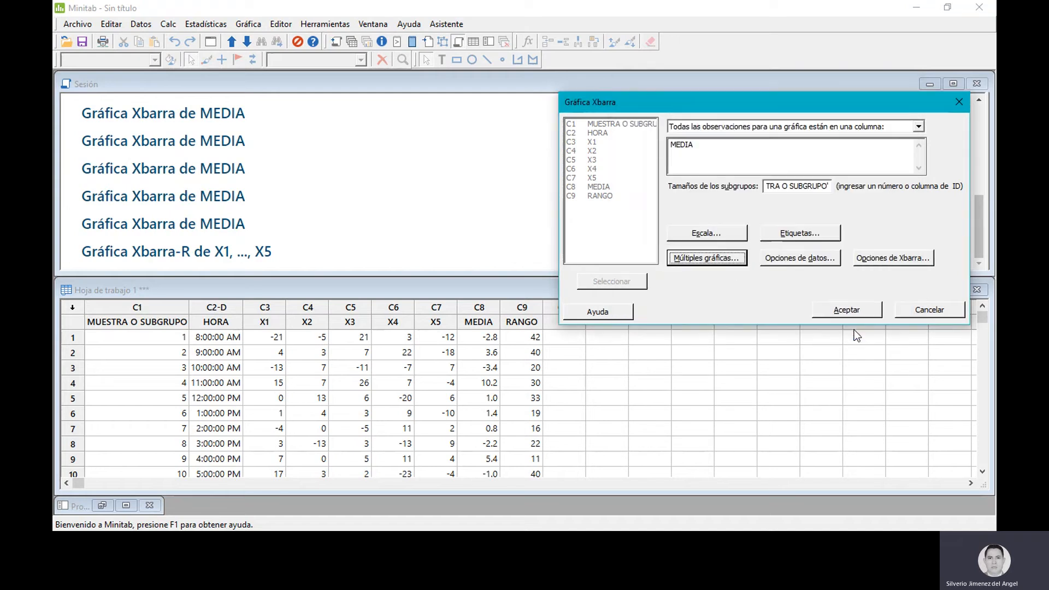
# - Stamp the X scale with the HORA column and generate the Xbarra chart of MEDIA
pyautogui.click(742, 235)
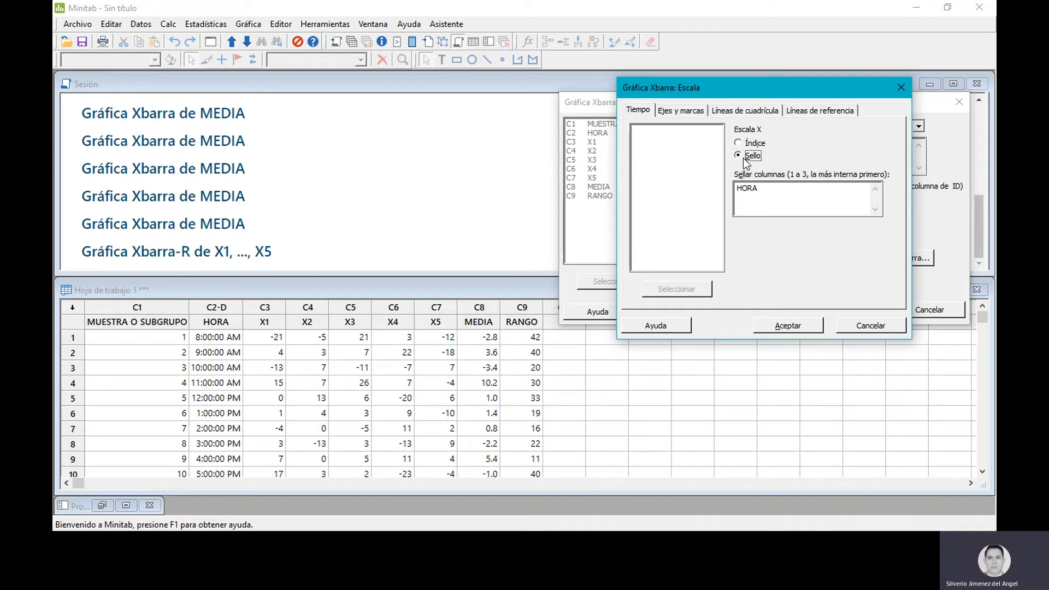
pyautogui.click(757, 189)
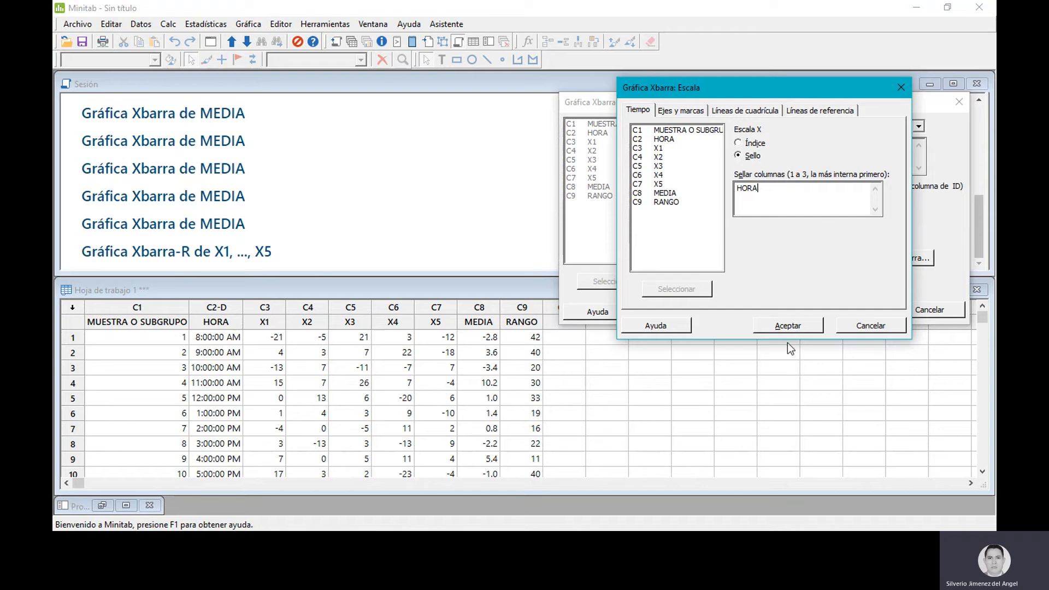
pyautogui.click(787, 325)
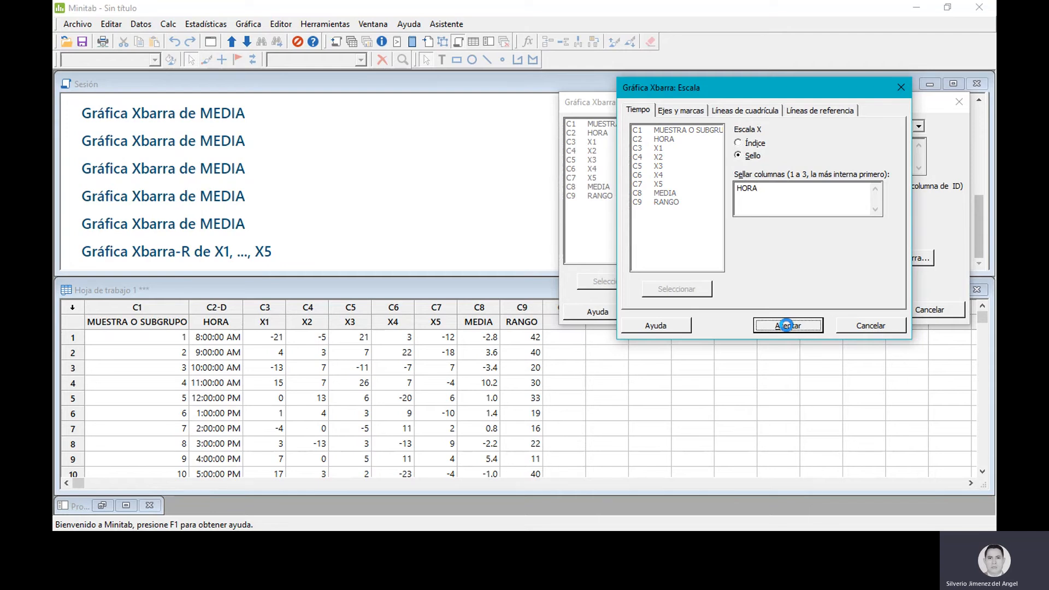
pyautogui.click(849, 309)
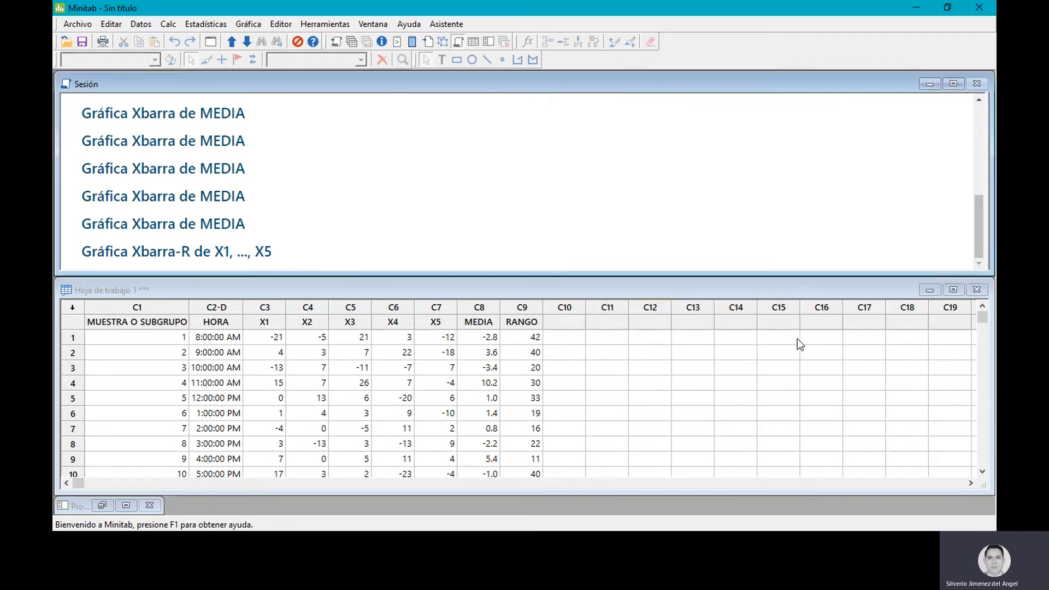
# - Bring the Xbarra chart window into clear view and compare its center line and control limits with the sketch in Microsoft Whiteboard
pyautogui.moveTo(307, 84); pyautogui.dragTo(705, 132)
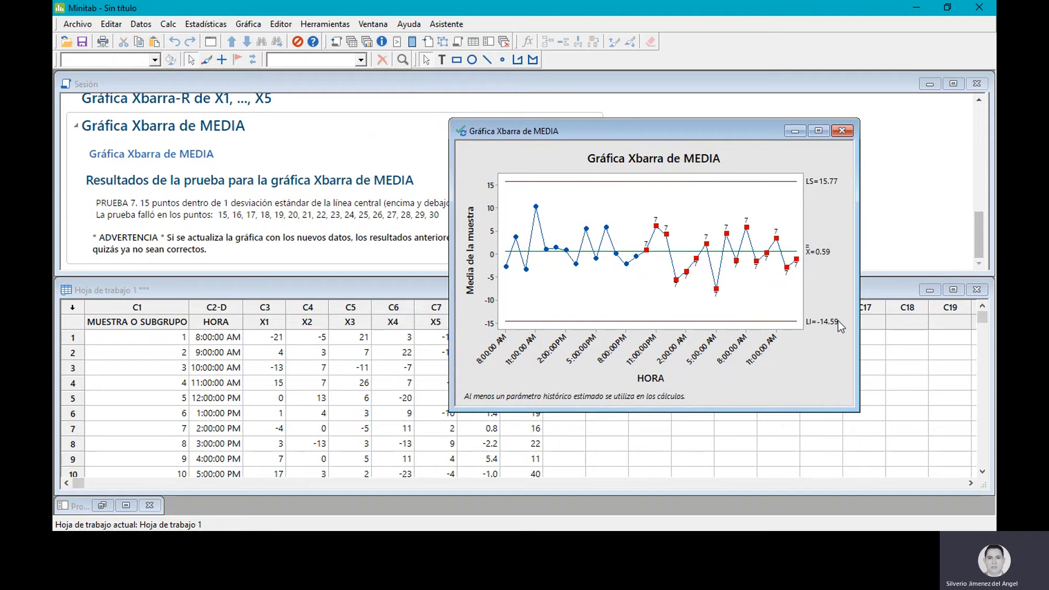
pyautogui.hotkey('alt', 'Tab')
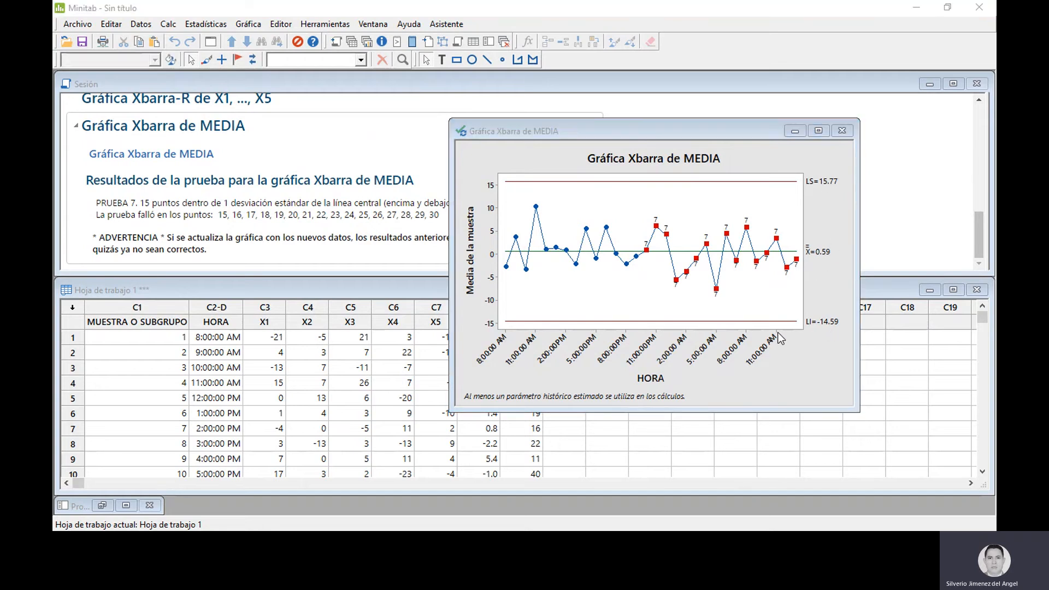
pyautogui.hotkey('alt', 'Tab')
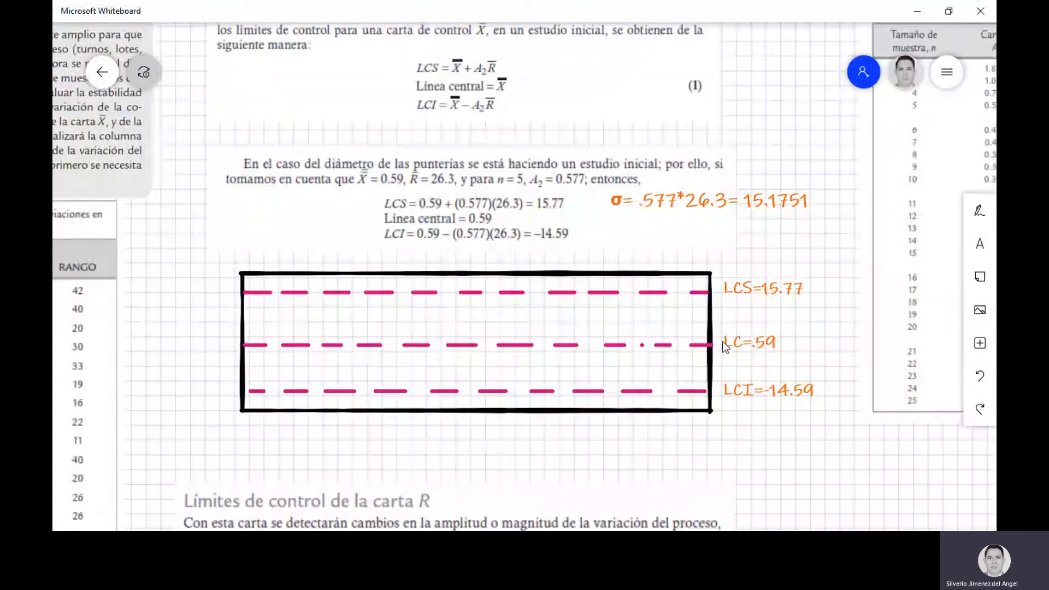
# - Switch to Excel, move the line chart over the subgroup data table and select cell L27 as the paste destination
pyautogui.hotkey('alt', 'Tab')
pyautogui.press('Tab')
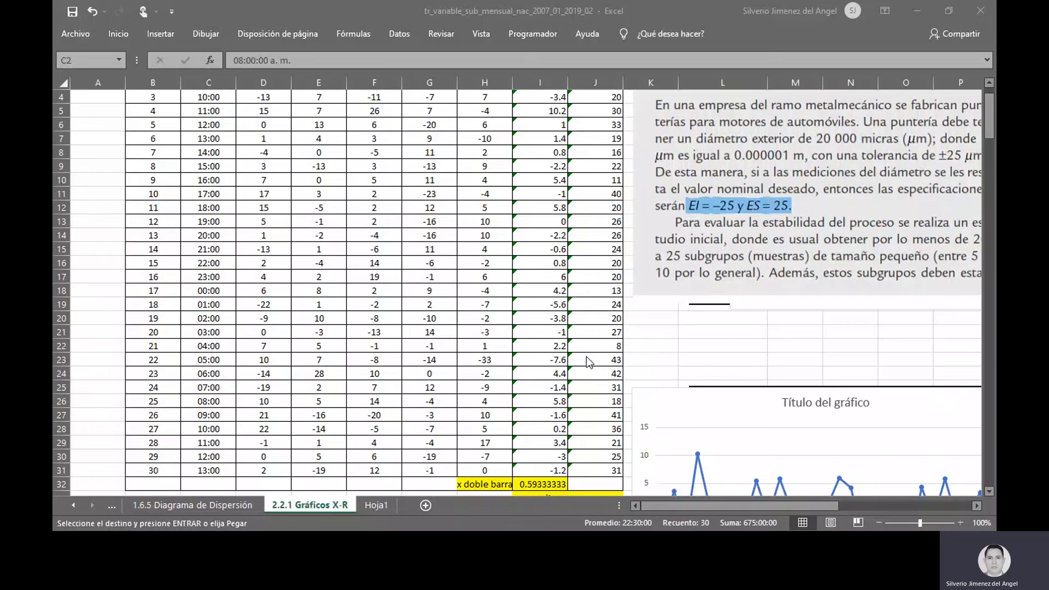
pyautogui.moveTo(690, 402); pyautogui.dragTo(192, 159)
pyautogui.click(699, 418)
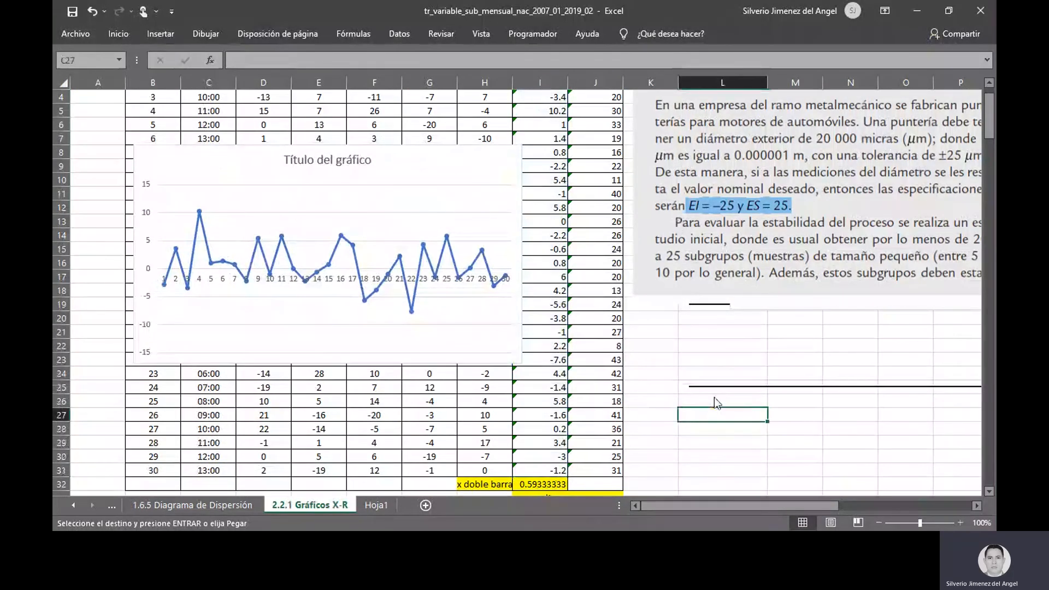
# - Copy the Xbarra chart of MEDIA from Minitab into the Excel sheet and place it directly beside the line chart
pyautogui.hotkey('alt', 'Tab')
pyautogui.hotkey('alt', 'Tab')
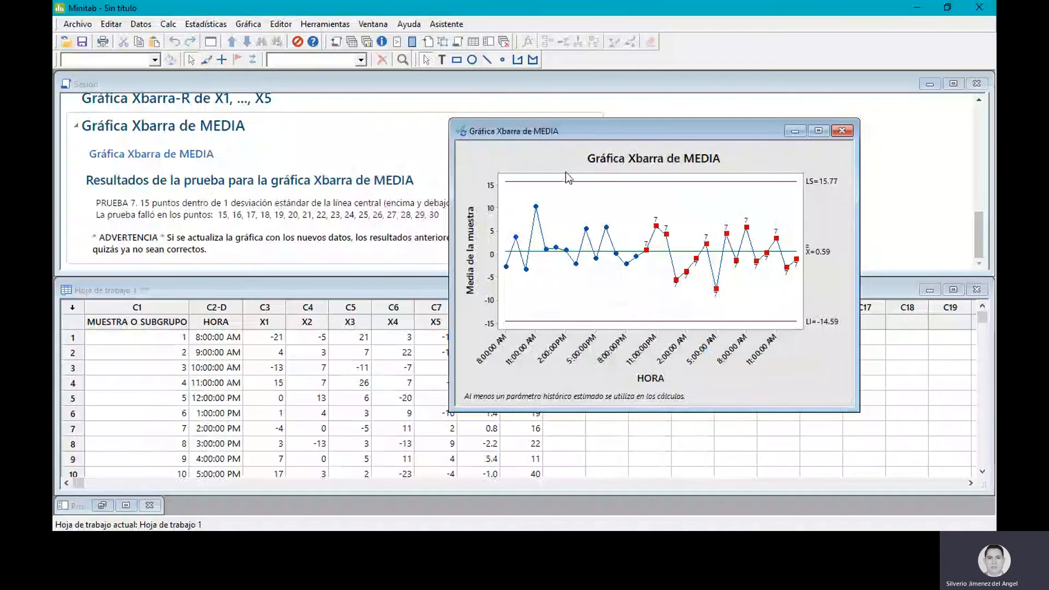
pyautogui.hotkey('alt', 'Tab')
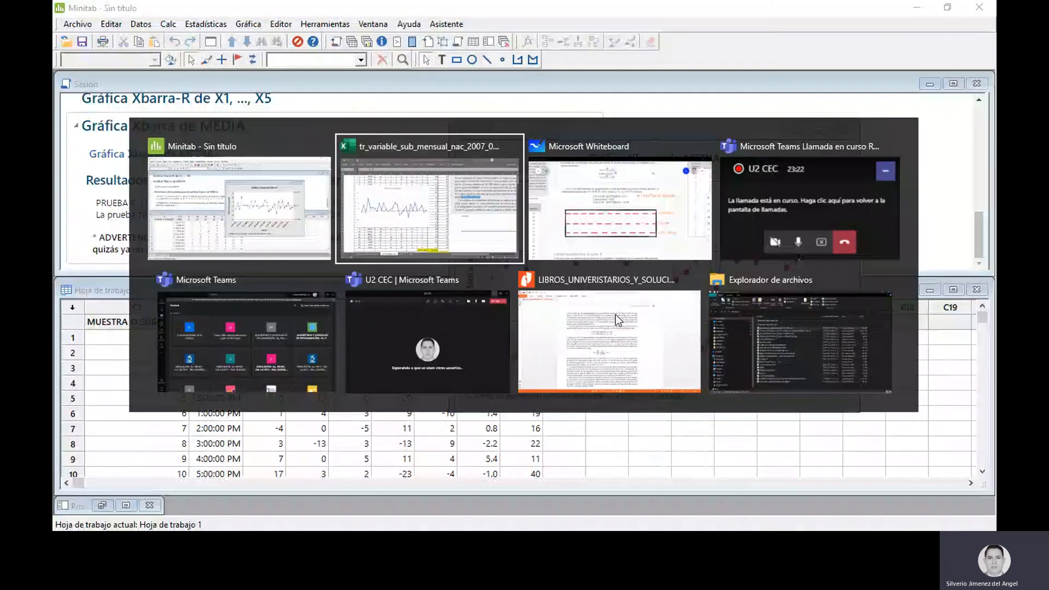
pyautogui.hotkey('ctrl', 'v')
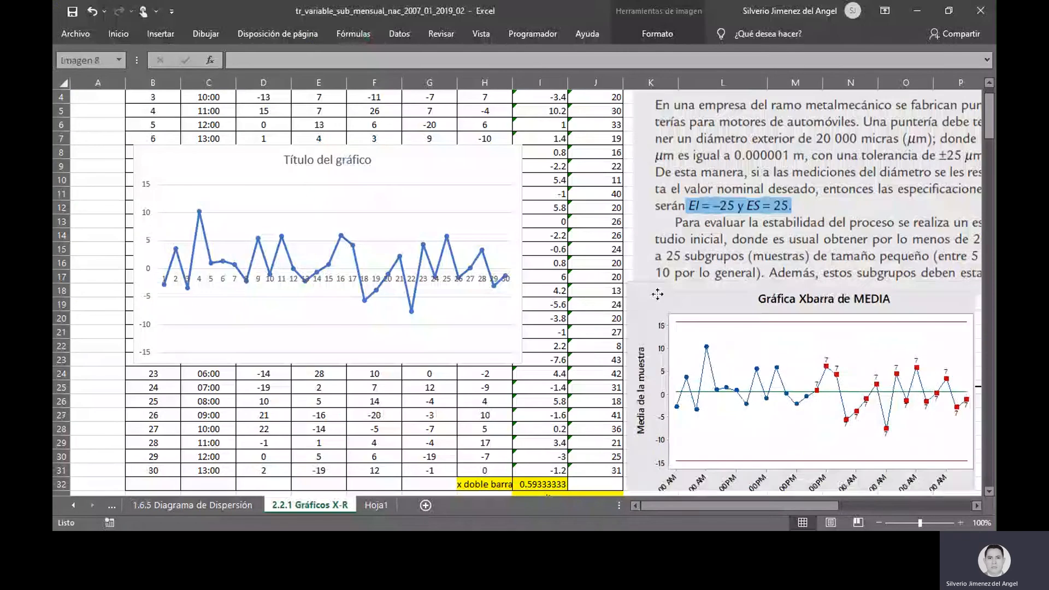
pyautogui.moveTo(676, 316); pyautogui.dragTo(571, 170)
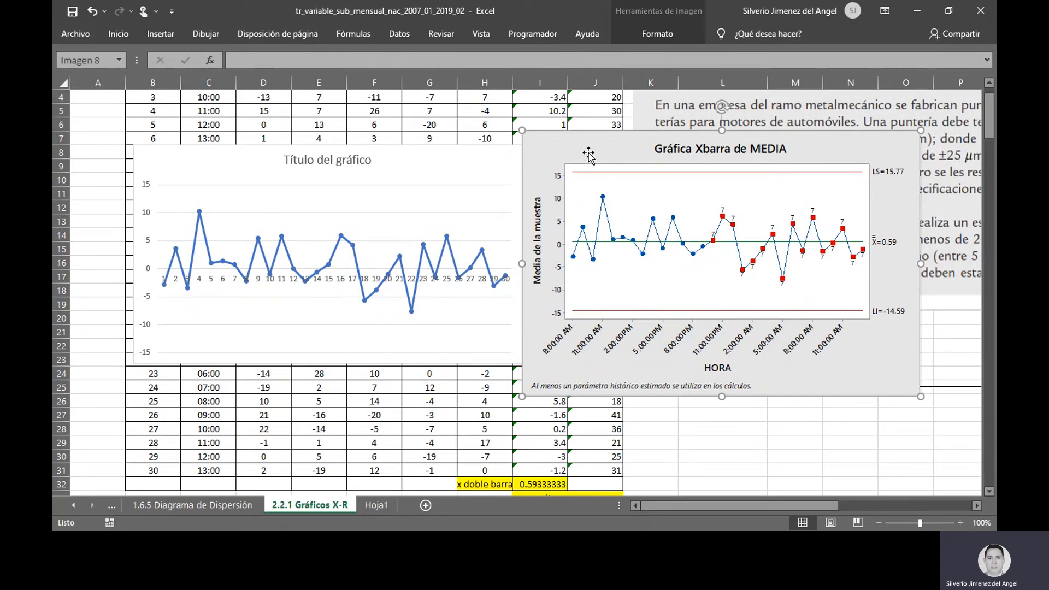
# - Return to Minitab, move the chart window clear of the test results and examine the points flagged by test 7
pyautogui.hotkey('alt', 'Tab')
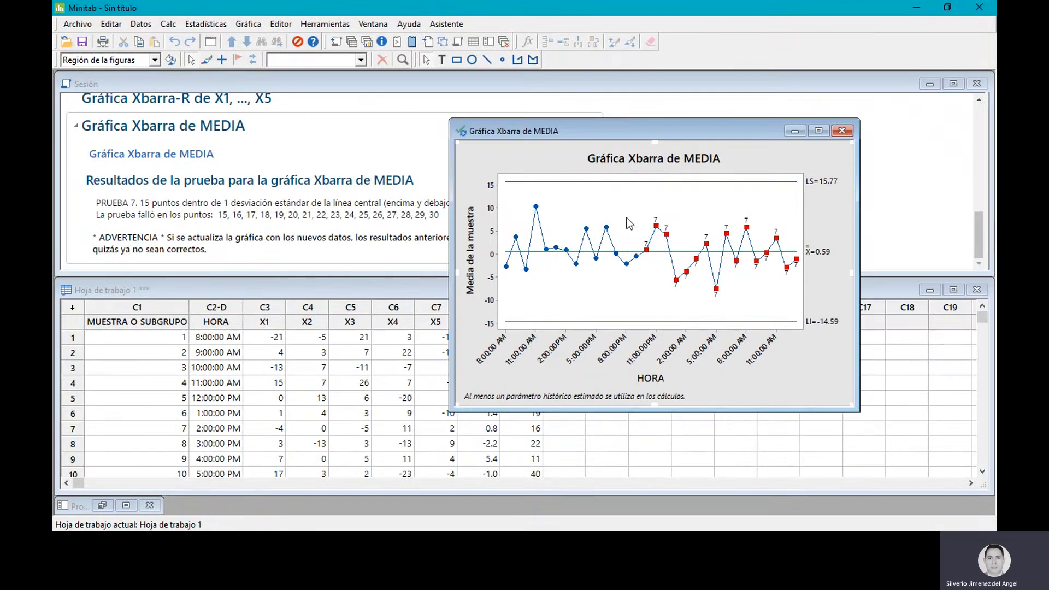
pyautogui.moveTo(621, 131); pyautogui.dragTo(741, 114)
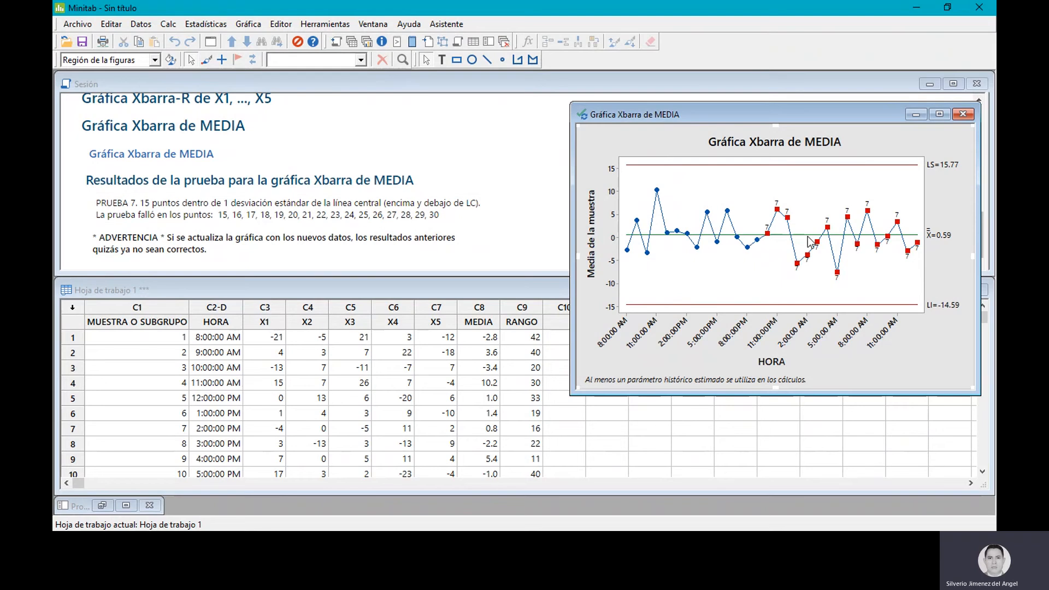
pyautogui.moveTo(809, 241)
pyautogui.moveTo(888, 242)
pyautogui.moveTo(704, 313)
# - Highlight the X1 to X5 measurements of the first subgroup and the first five MEDIA values to review the charted data
pyautogui.click(281, 340)
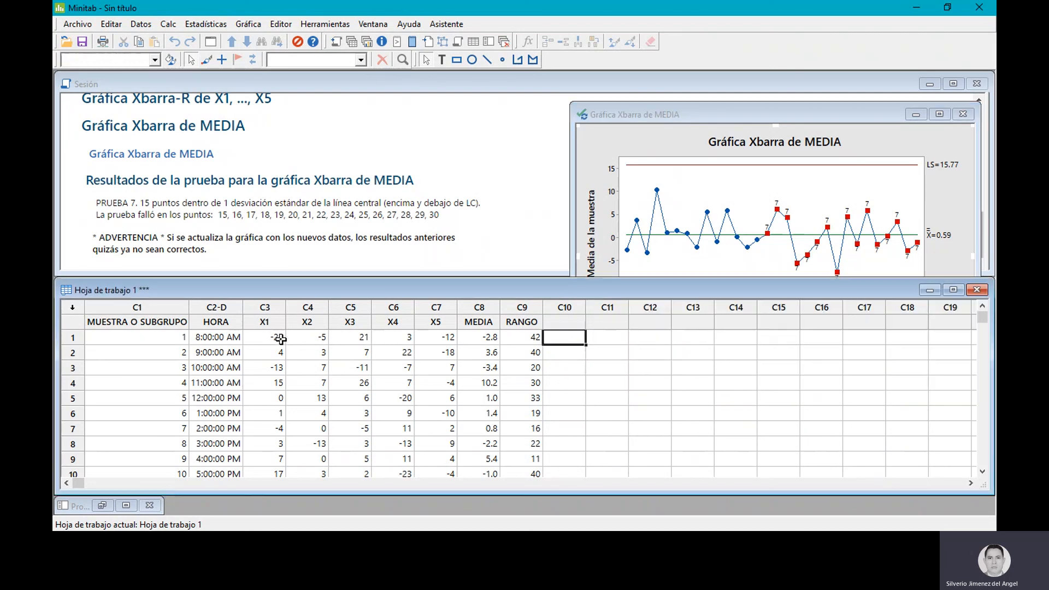
pyautogui.moveTo(280, 339); pyautogui.dragTo(451, 339)
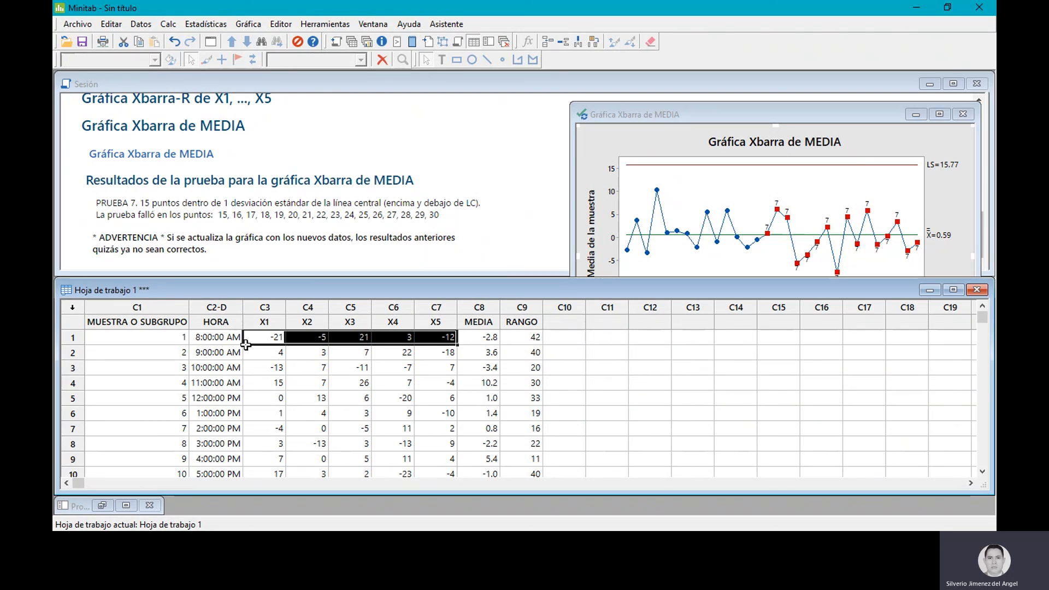
pyautogui.moveTo(479, 340); pyautogui.dragTo(475, 394)
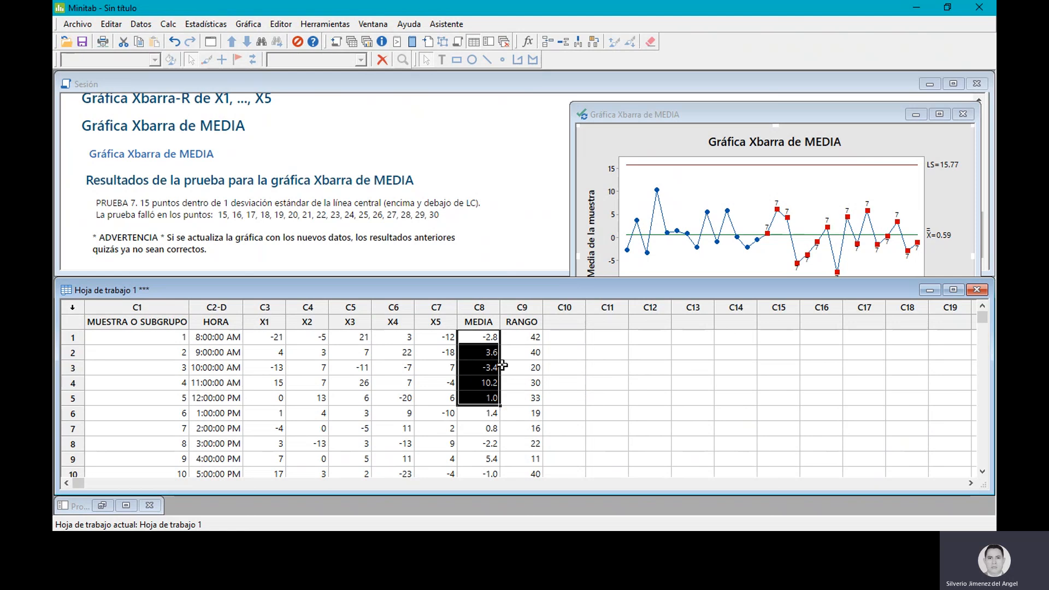
# - Switch to the Microsoft Teams meeting and open the additional meeting actions for stopping the recording
pyautogui.hotkey('alt', 'Tab')
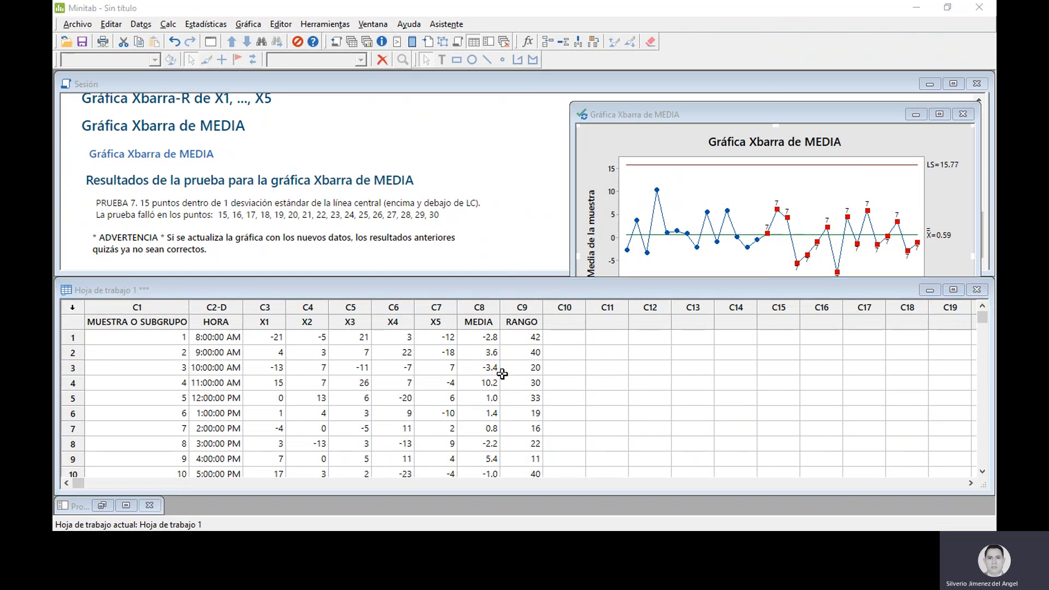
pyautogui.hotkey('alt', 'Tab')
pyautogui.hotkey('alt', 'Tab')
pyautogui.hotkey('alt', 'Tab')
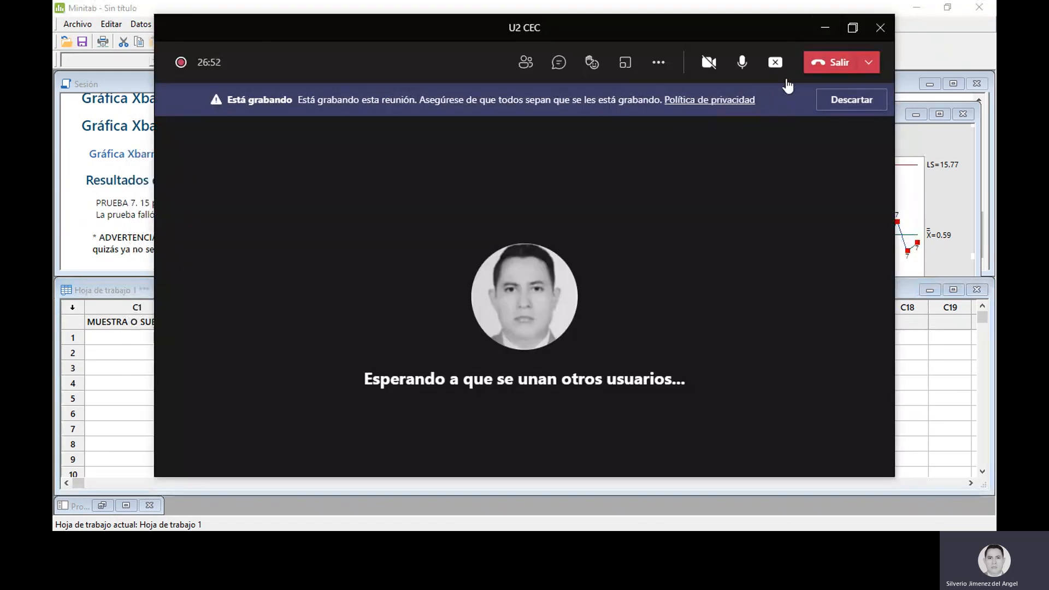
pyautogui.click(659, 61)
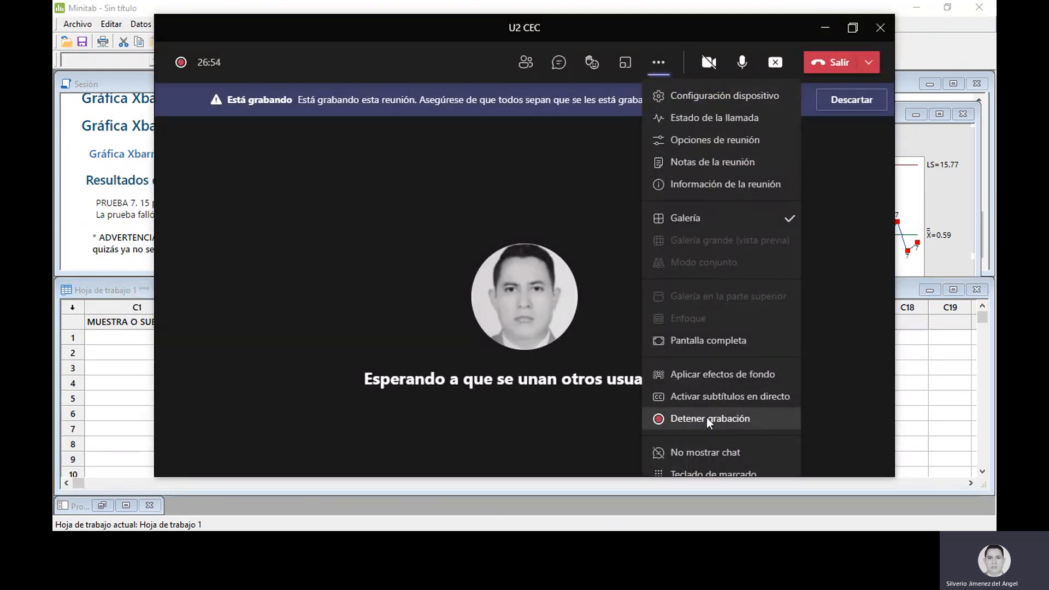